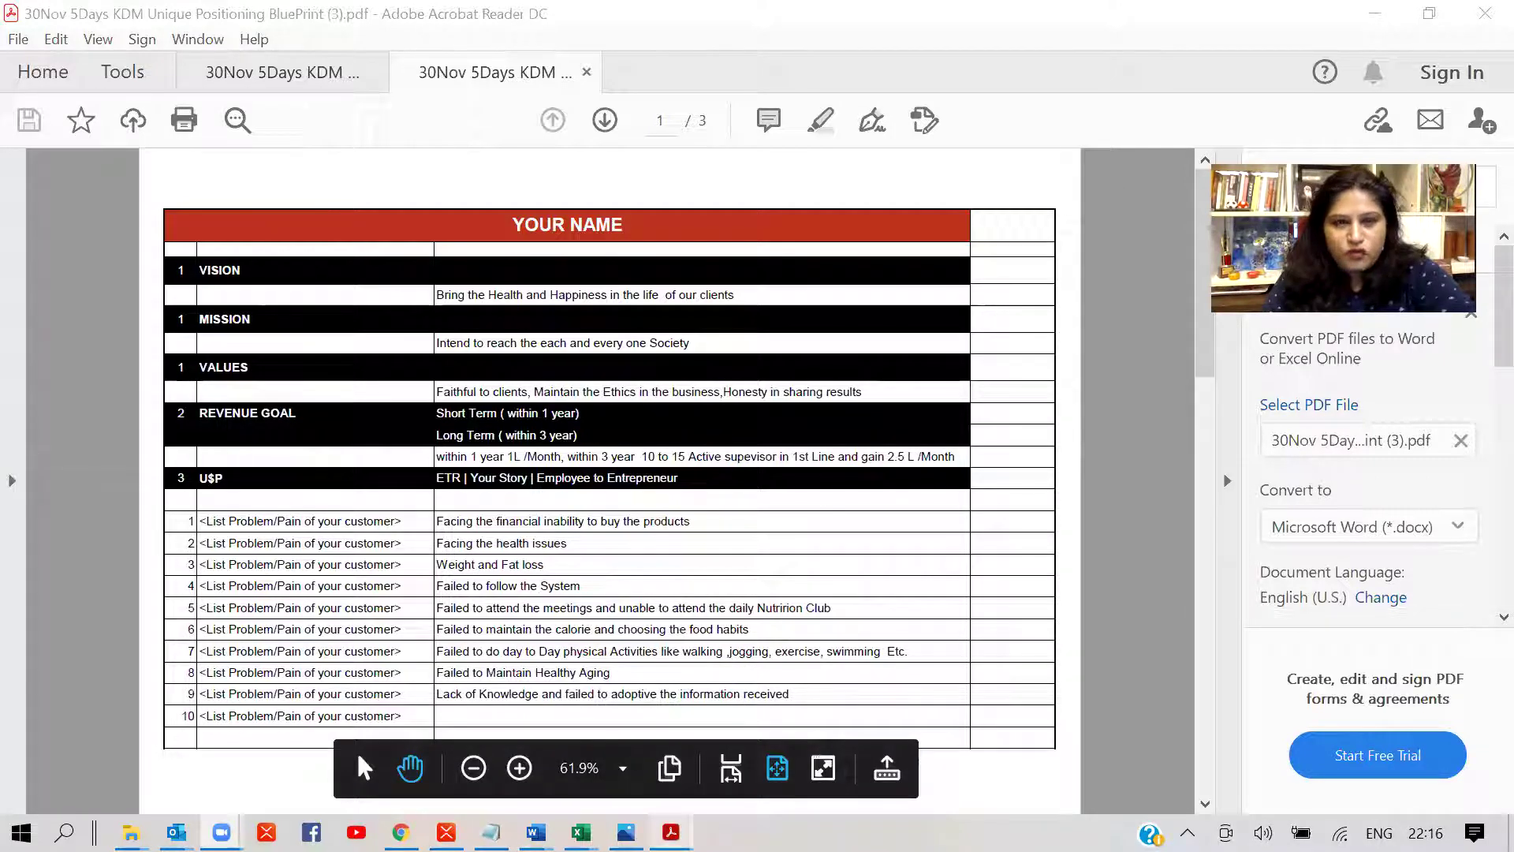
- Glance through the two open blueprint PDFs and switch to the Excel content bank workbook about technical analysis
click(347, 75)
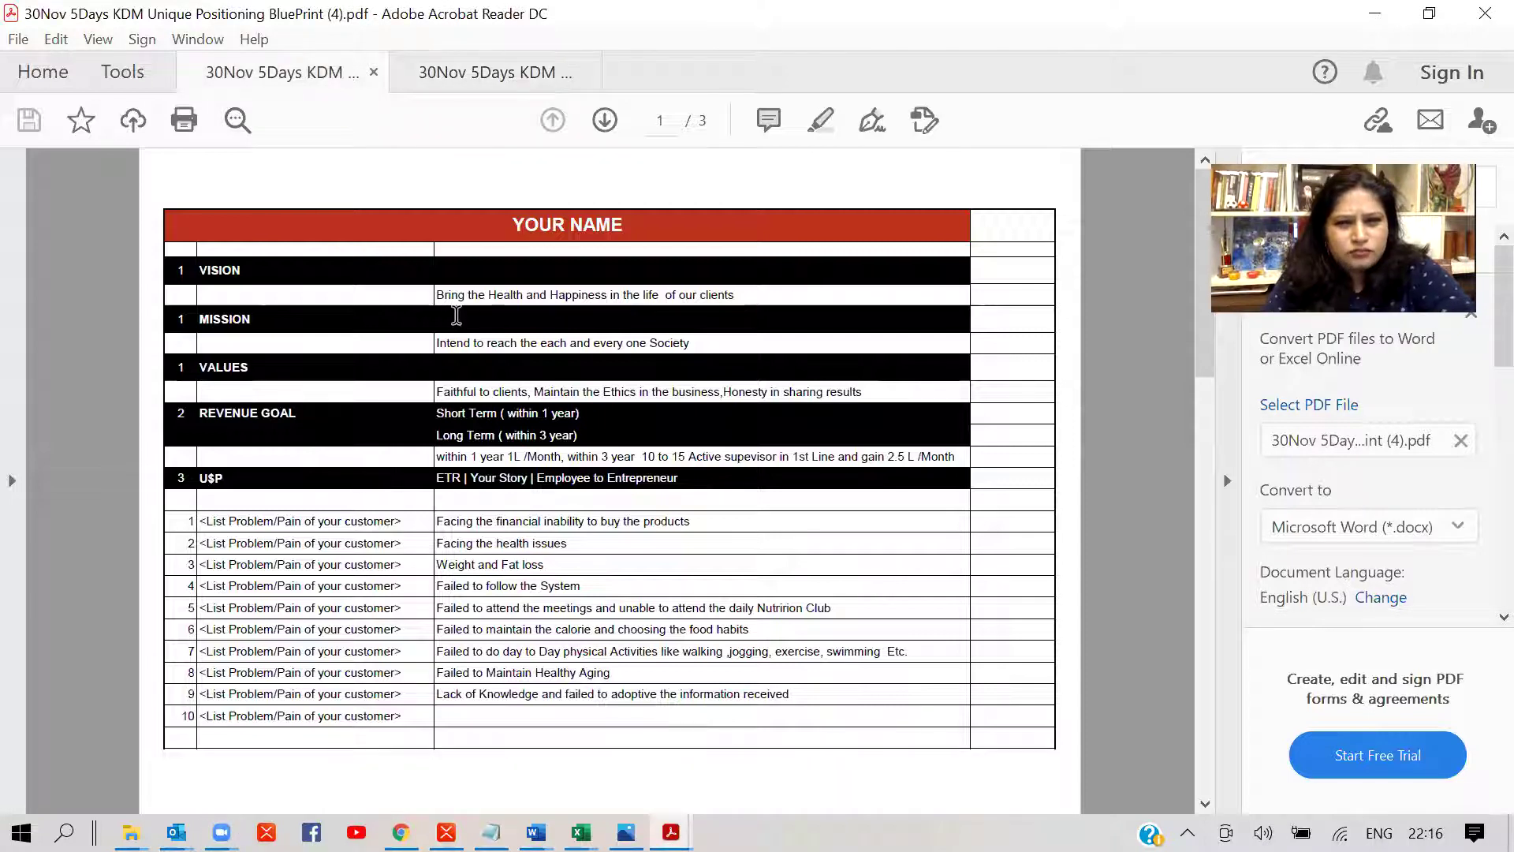
click(477, 82)
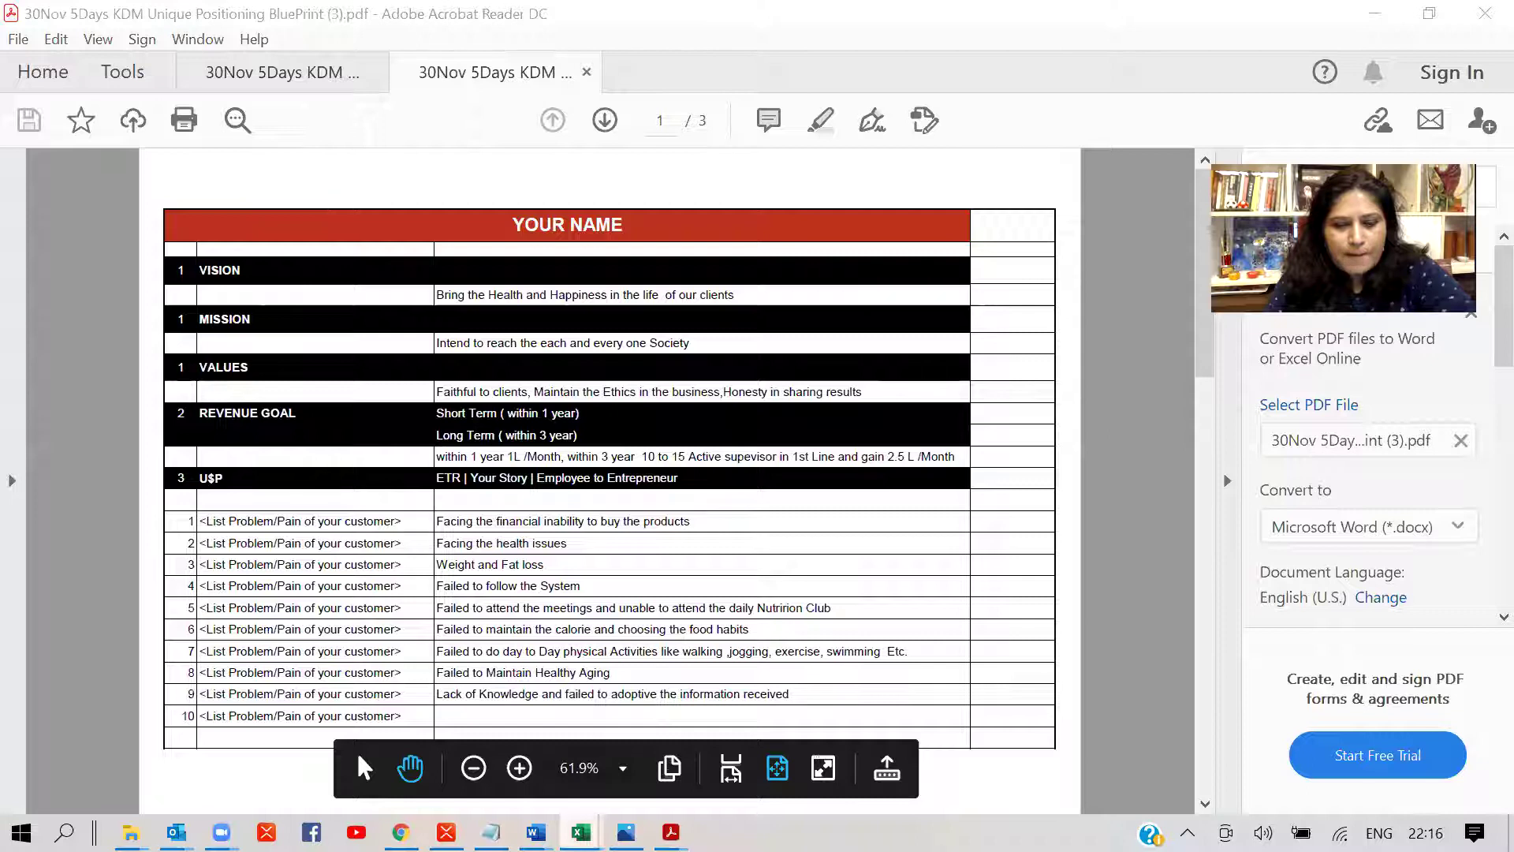
mouse_move(581, 832)
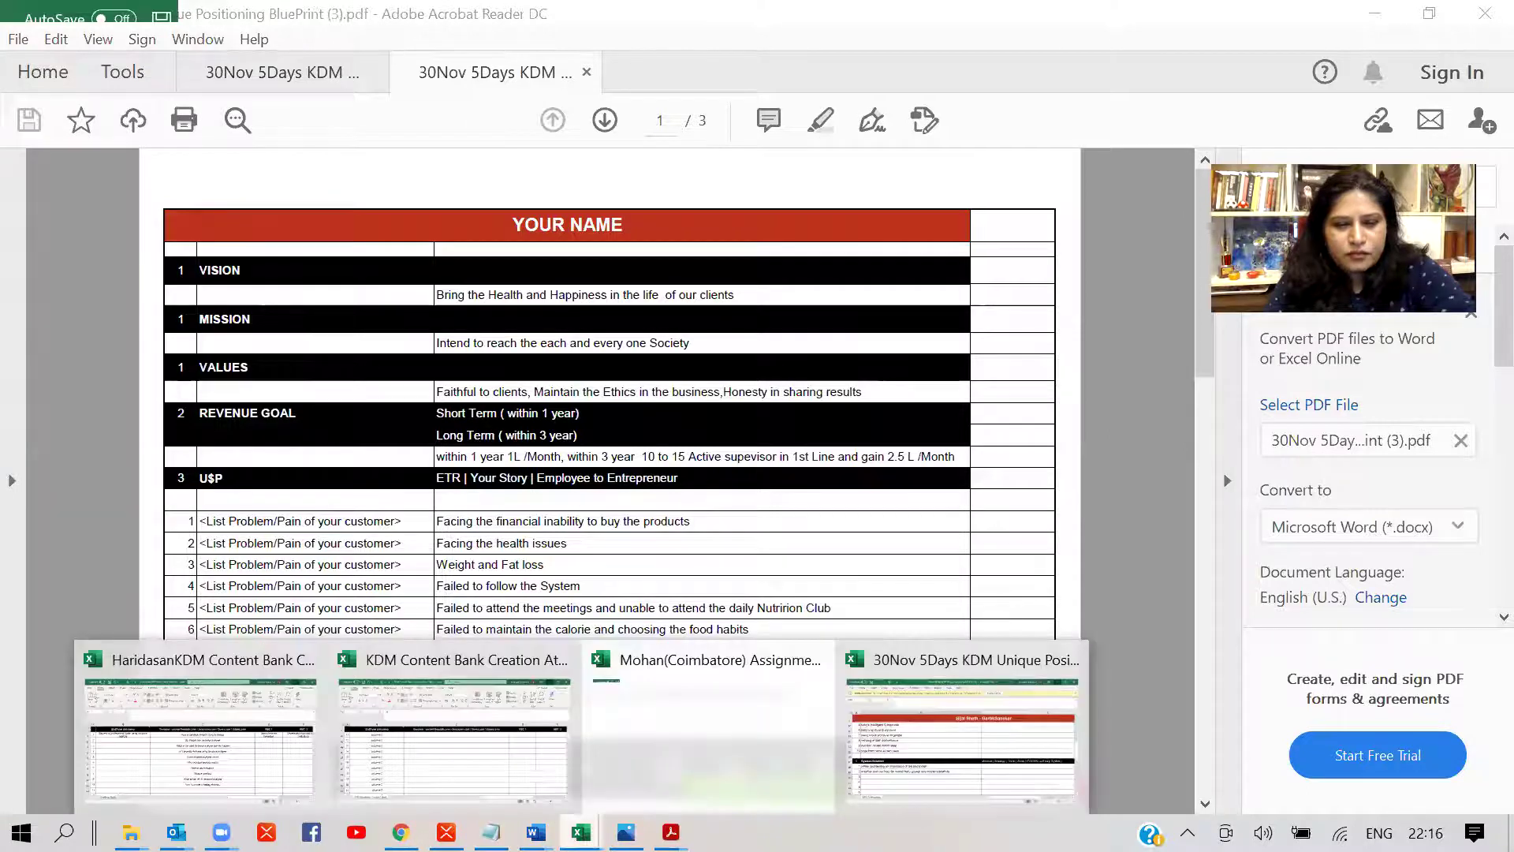
mouse_move(647, 773)
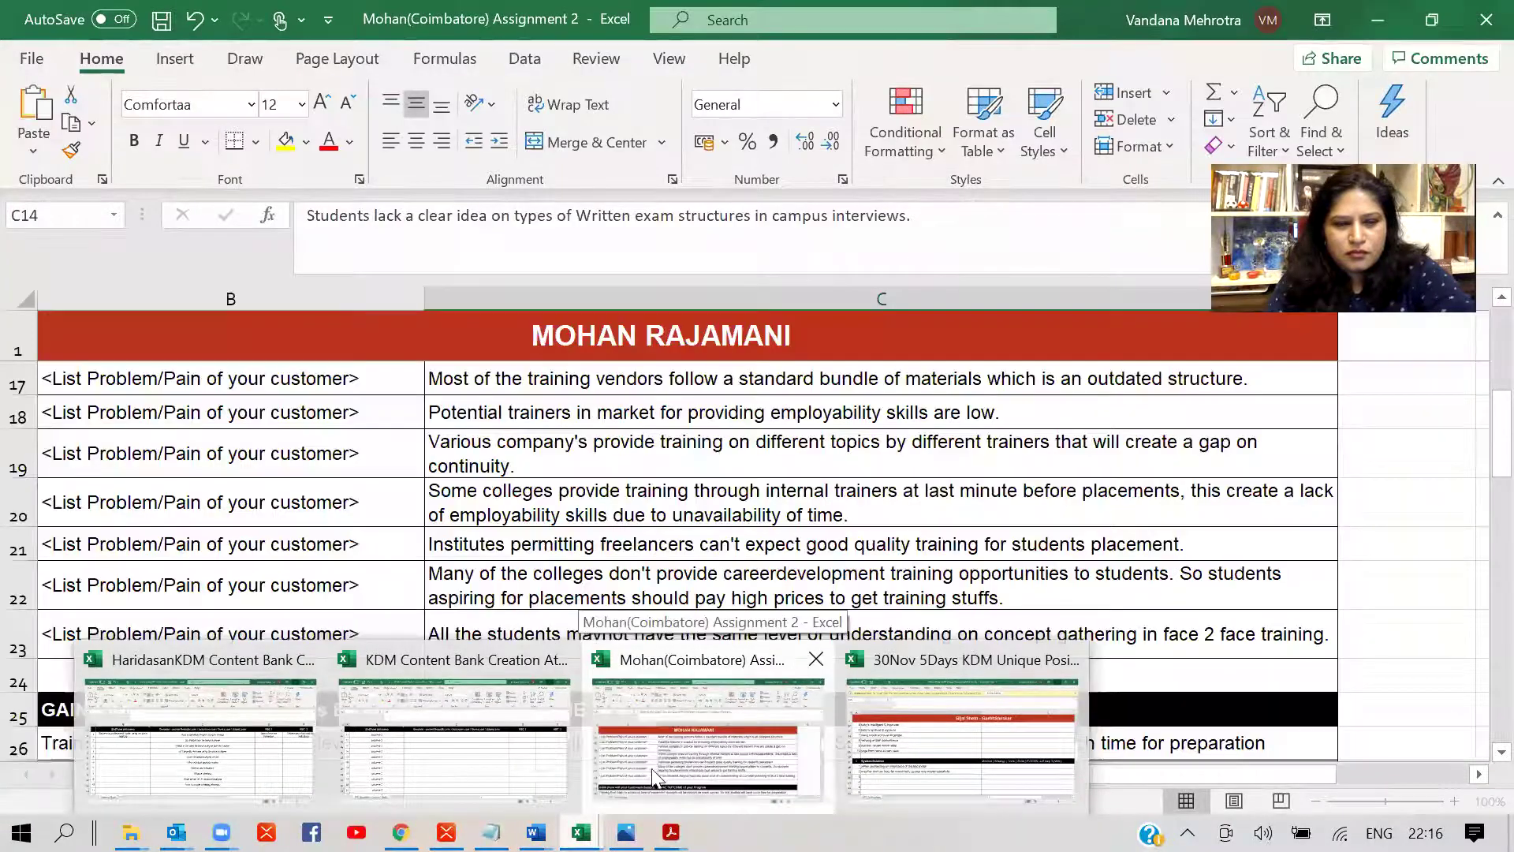
click(162, 743)
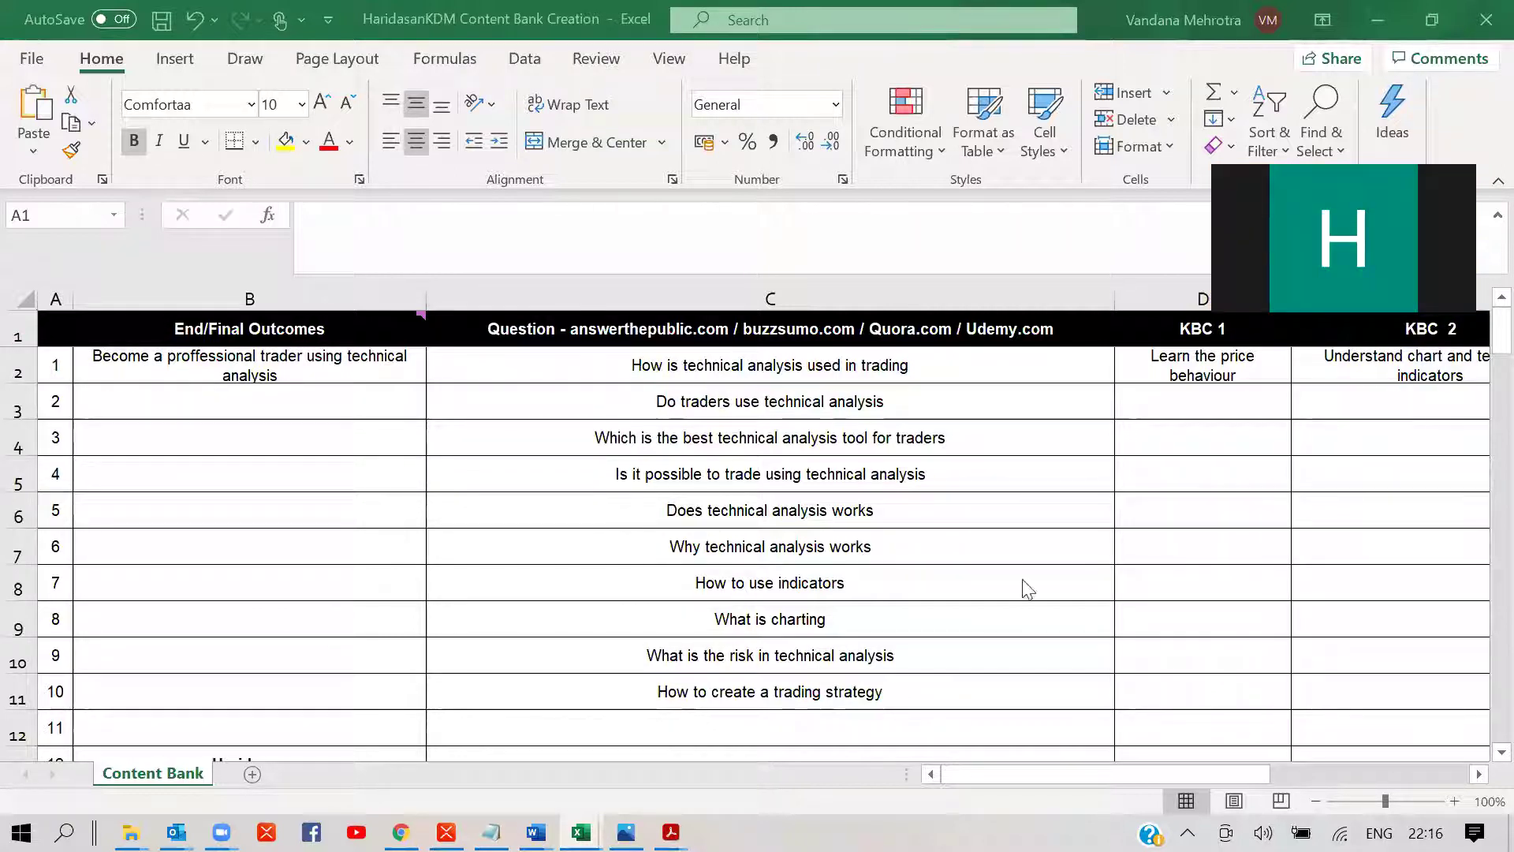
- Read the opening technical analysis questions and the end outcome in cell B2
click(852, 514)
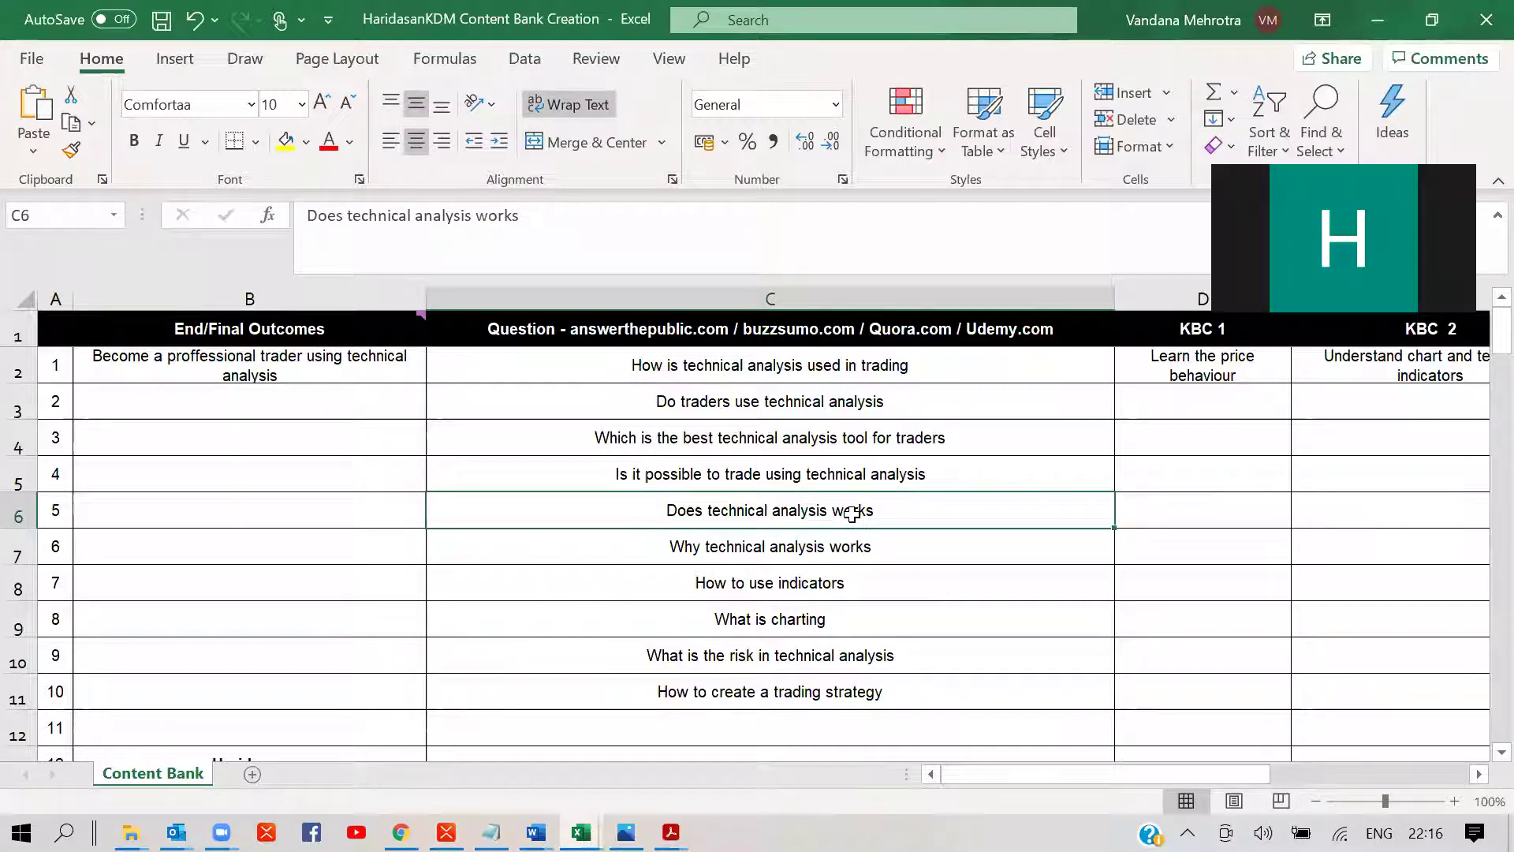
click(791, 425)
click(771, 365)
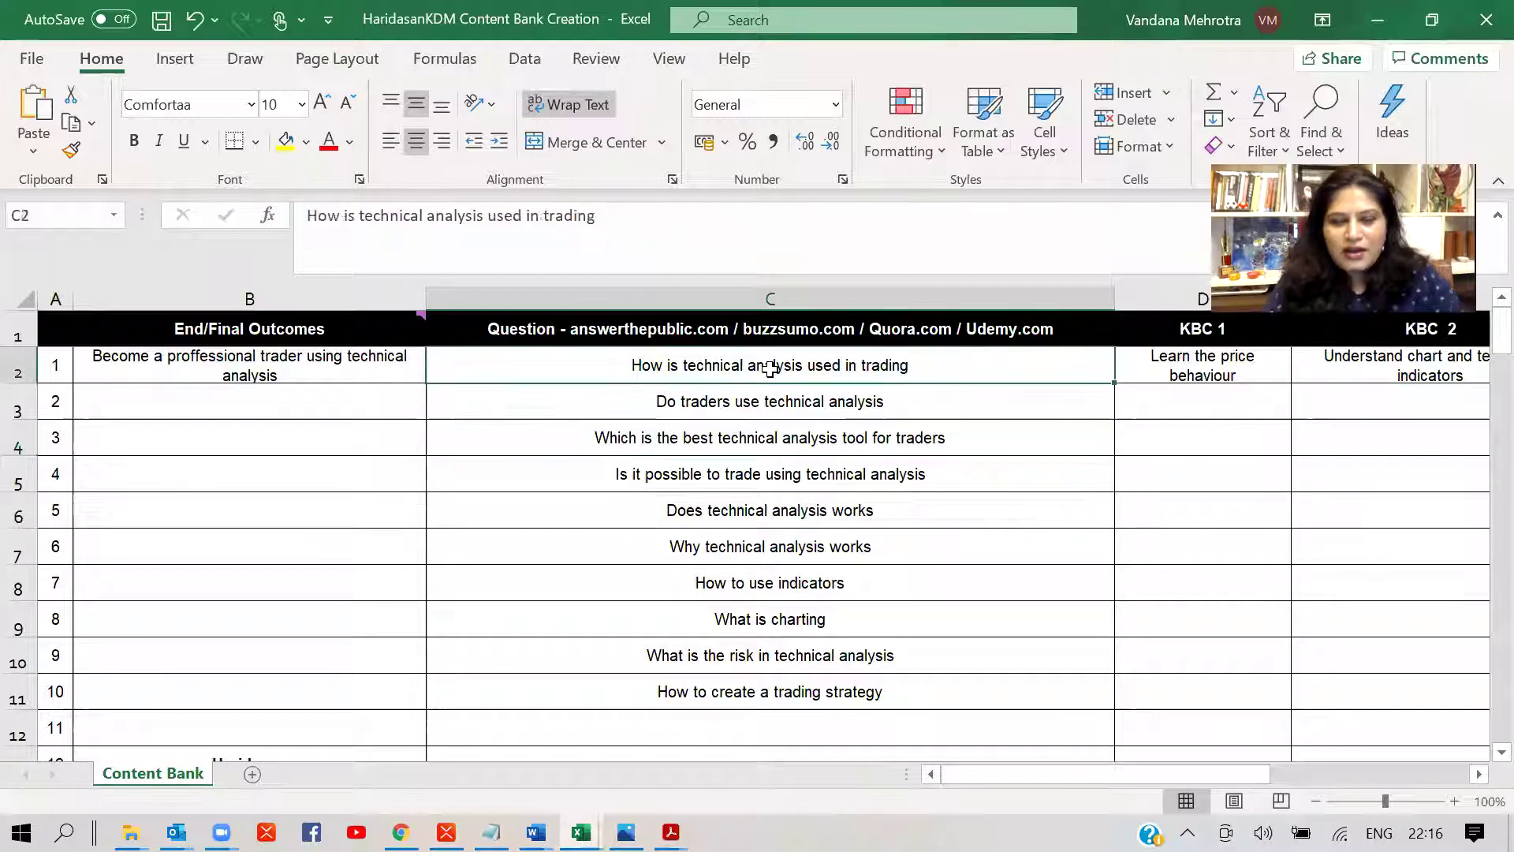
key(Left)
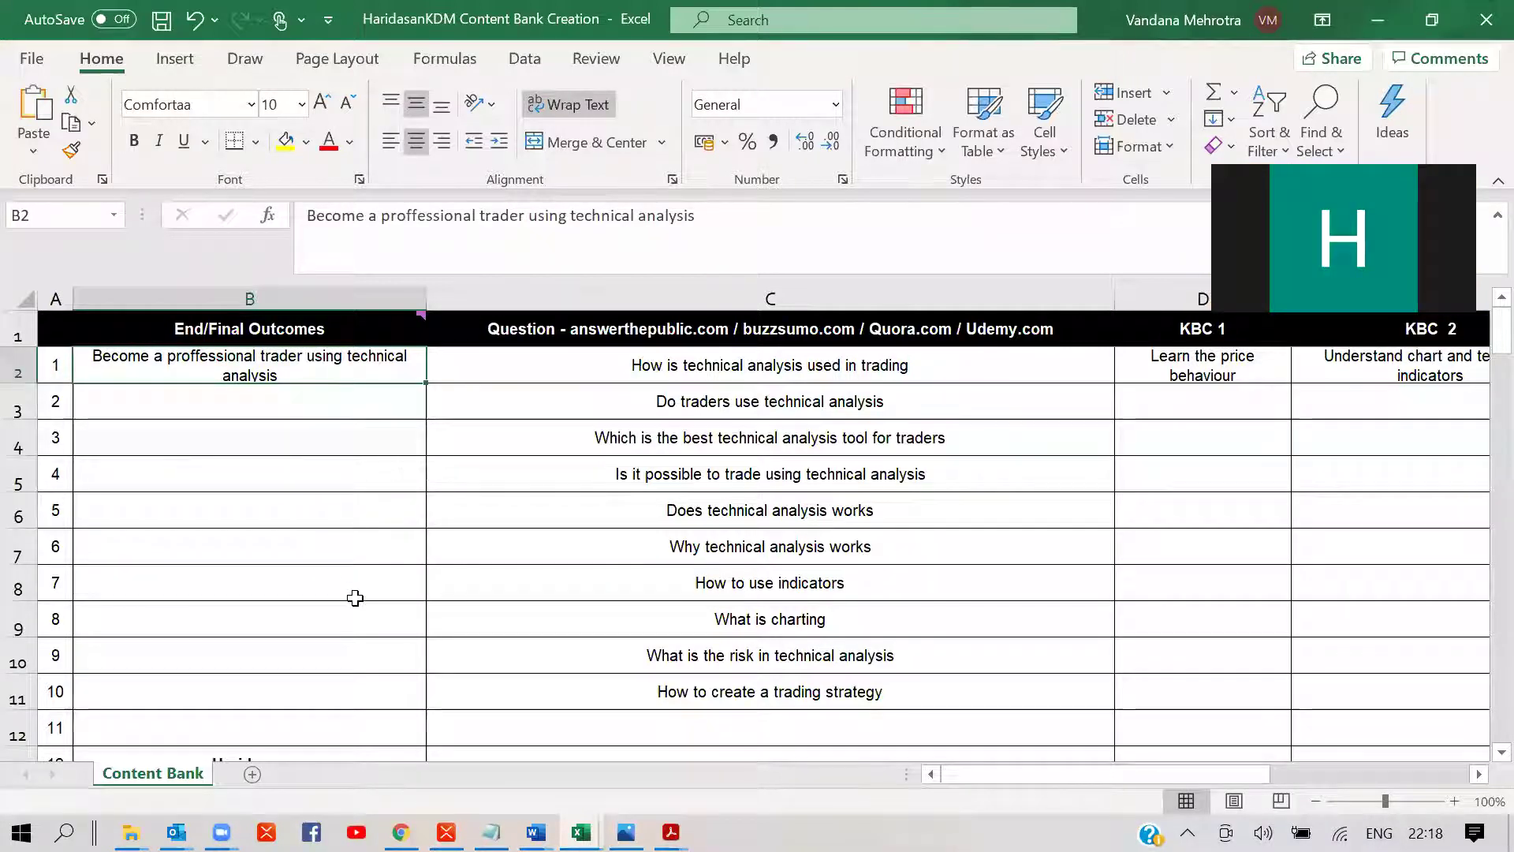
- Examine the first question and its KBC 1 to KBC 4 entries in row 2
click(638, 362)
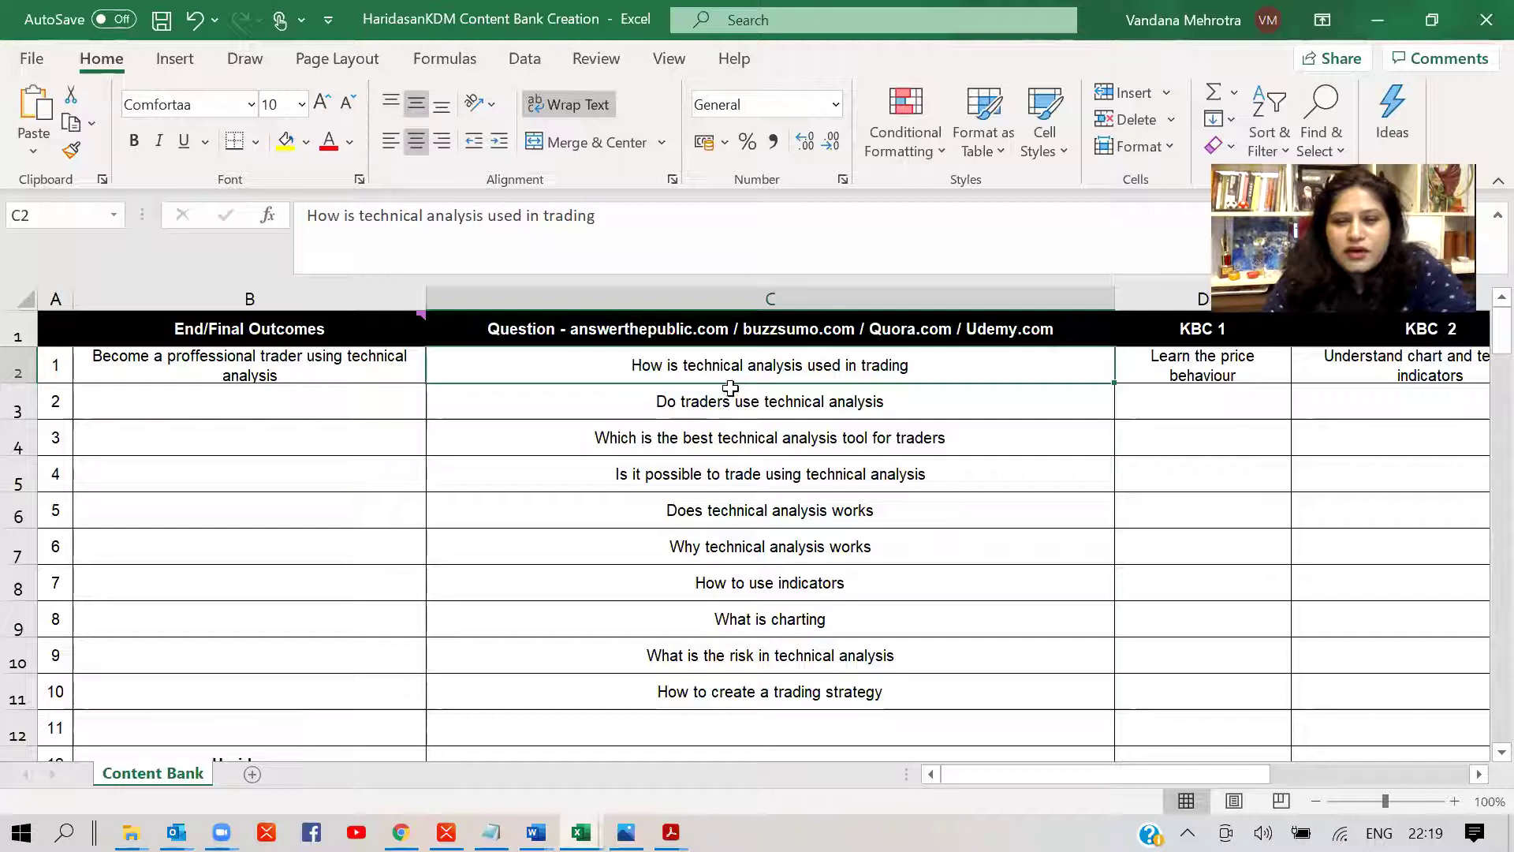
key(Down)
key(Up)
key(Right)
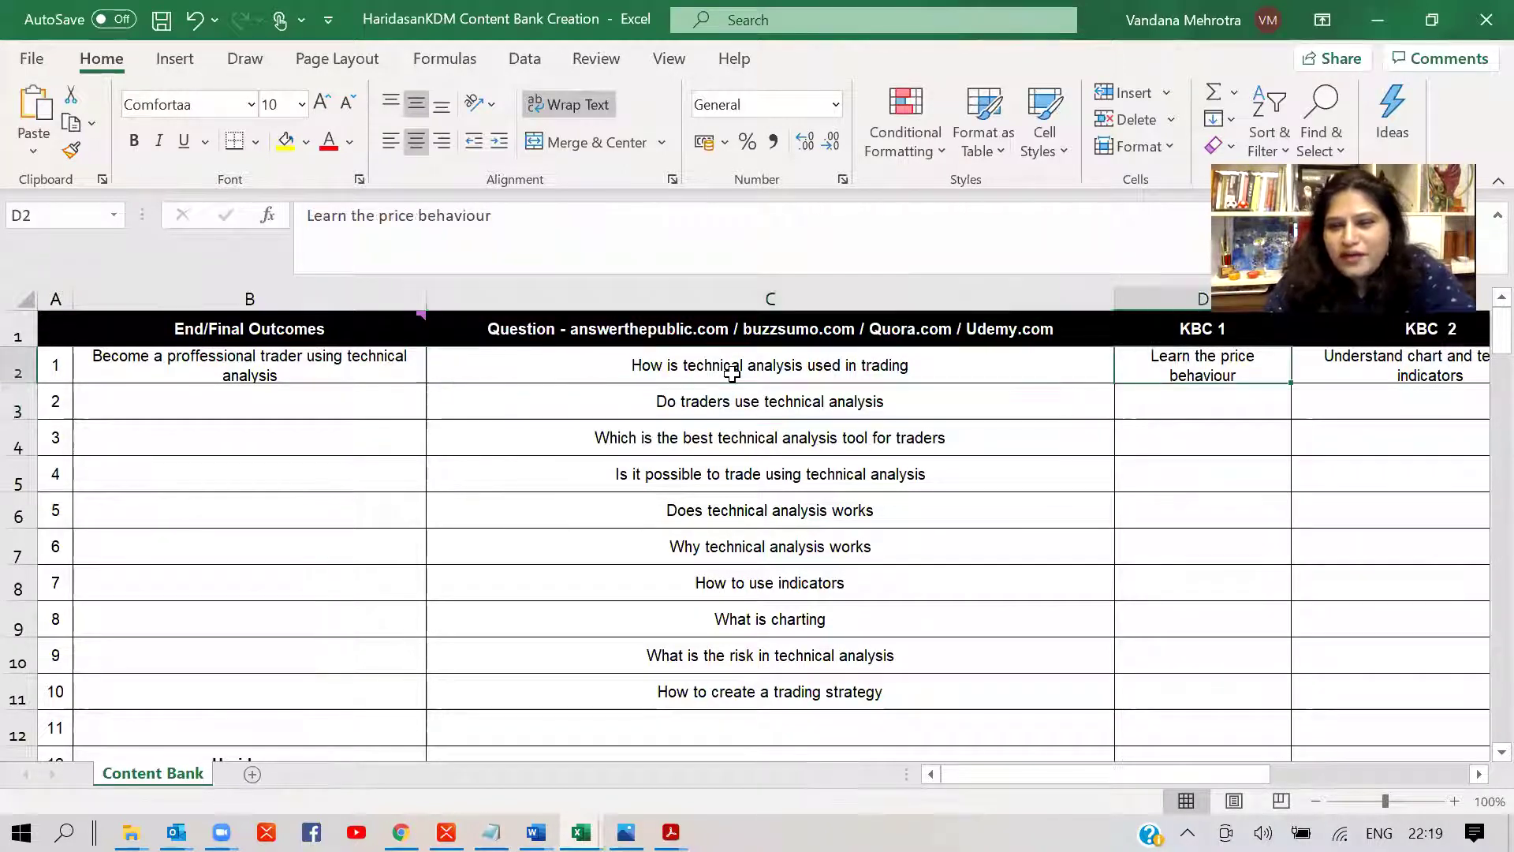
scroll(732, 373, right, 3)
click(729, 371)
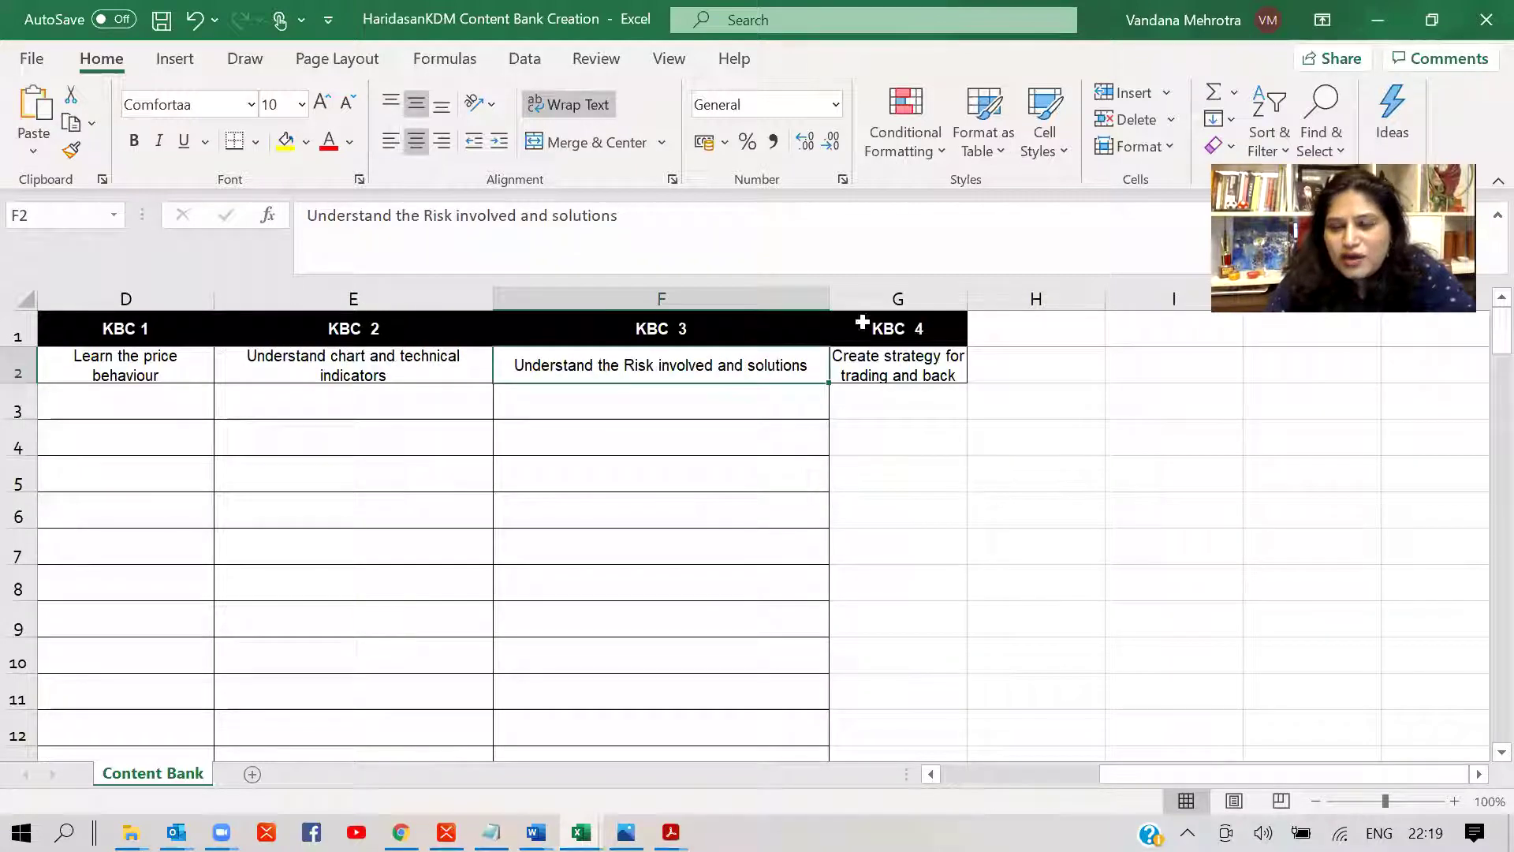
click(1009, 338)
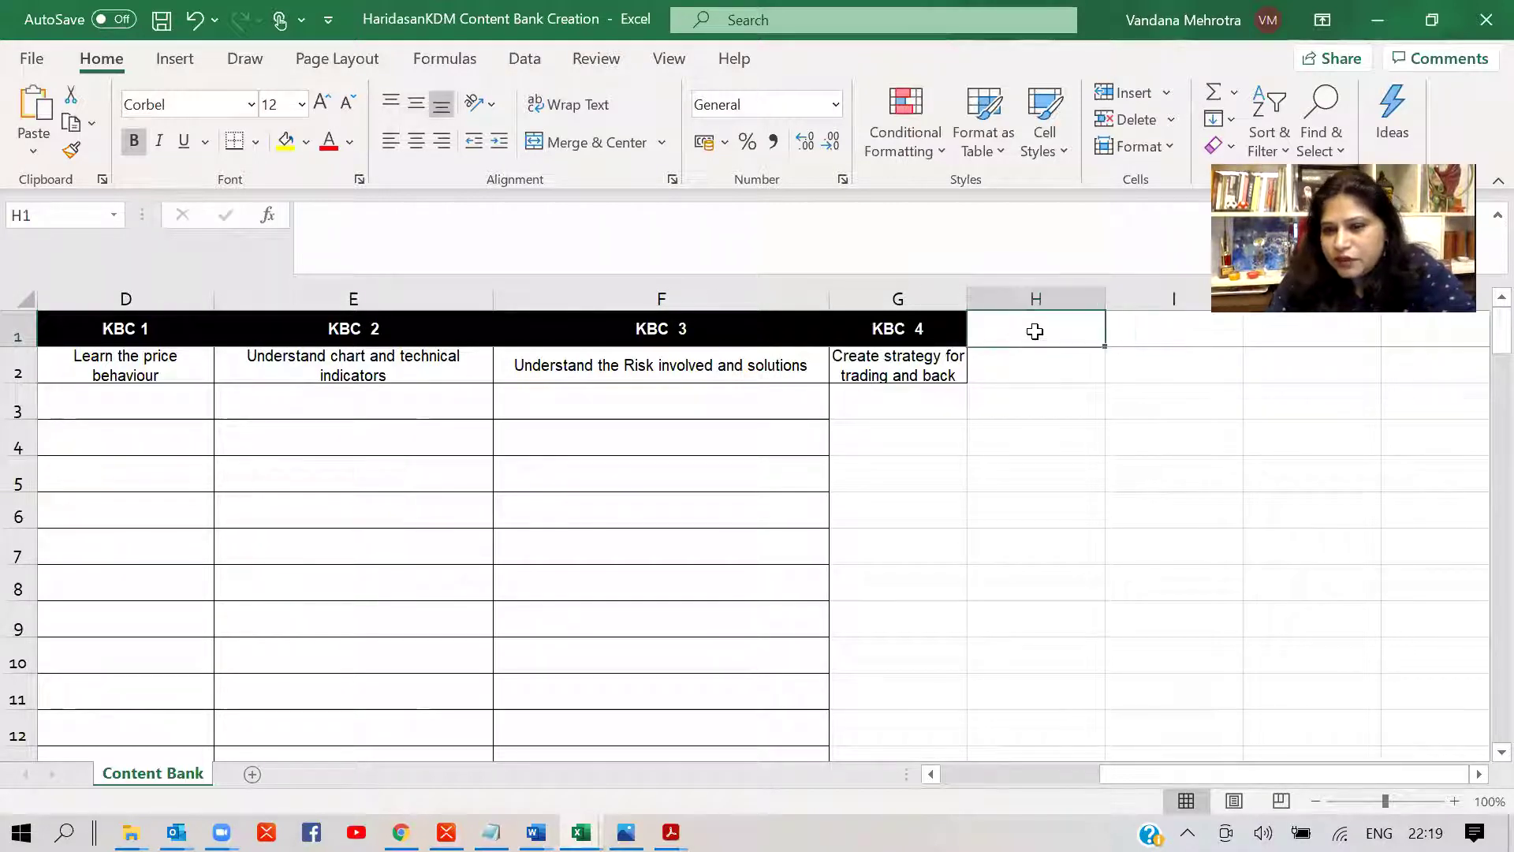
- Check the End/Final Outcomes column for entries beneath the first outcome, and the KBC 1 cells down to row 4
key(Left)
key(Left)
key(Left)
key(Left)
key(Left)
key(Left)
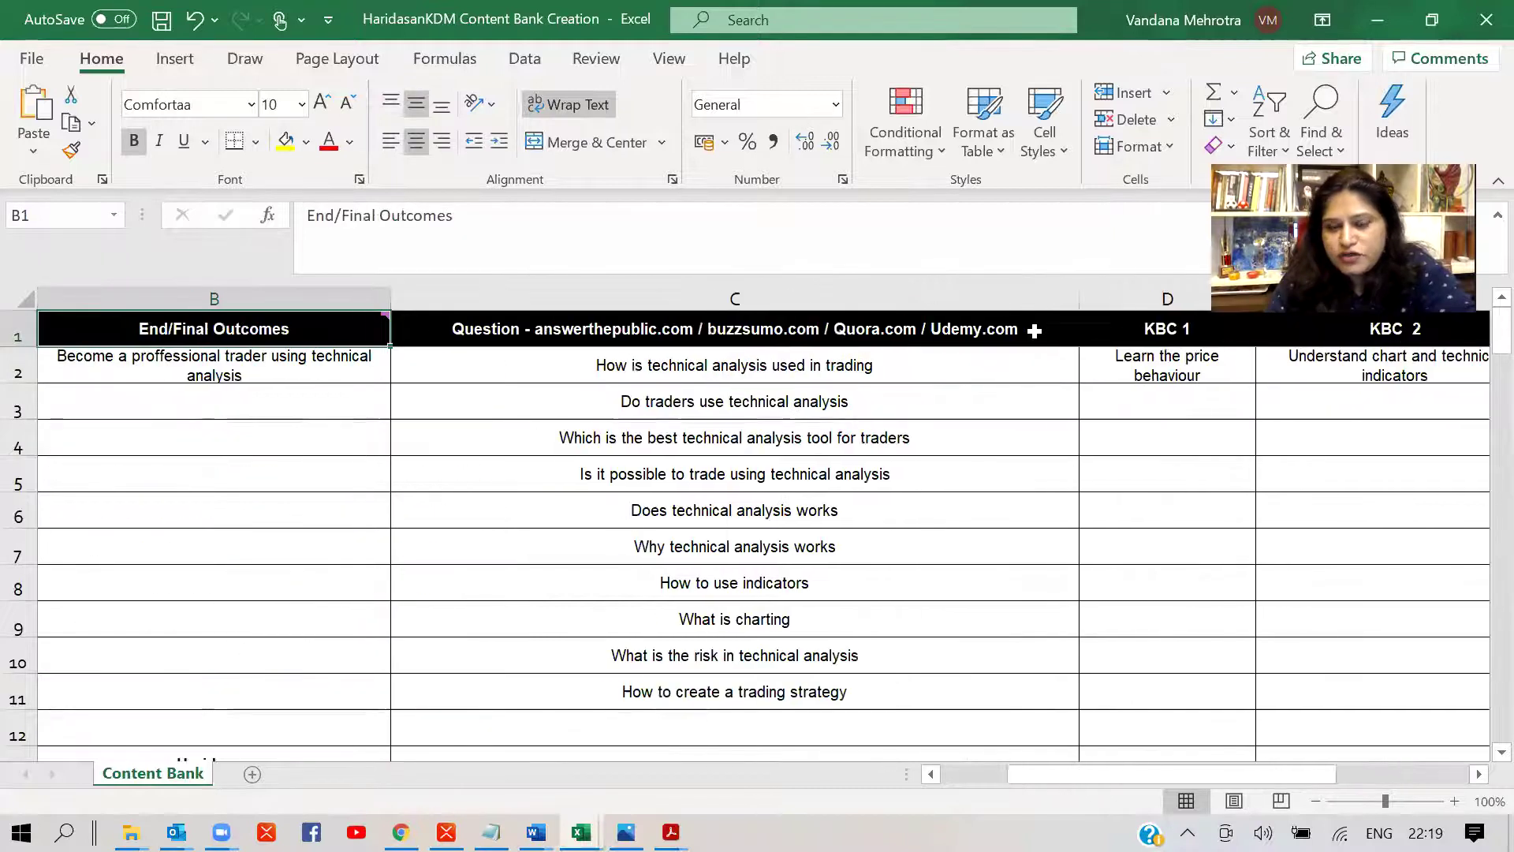
key(Down)
key(Down)
key(Down)
key(Down)
key(Down)
key(Down)
key(Down)
key(Down)
key(Down)
key(Down)
key(Down)
key(Down)
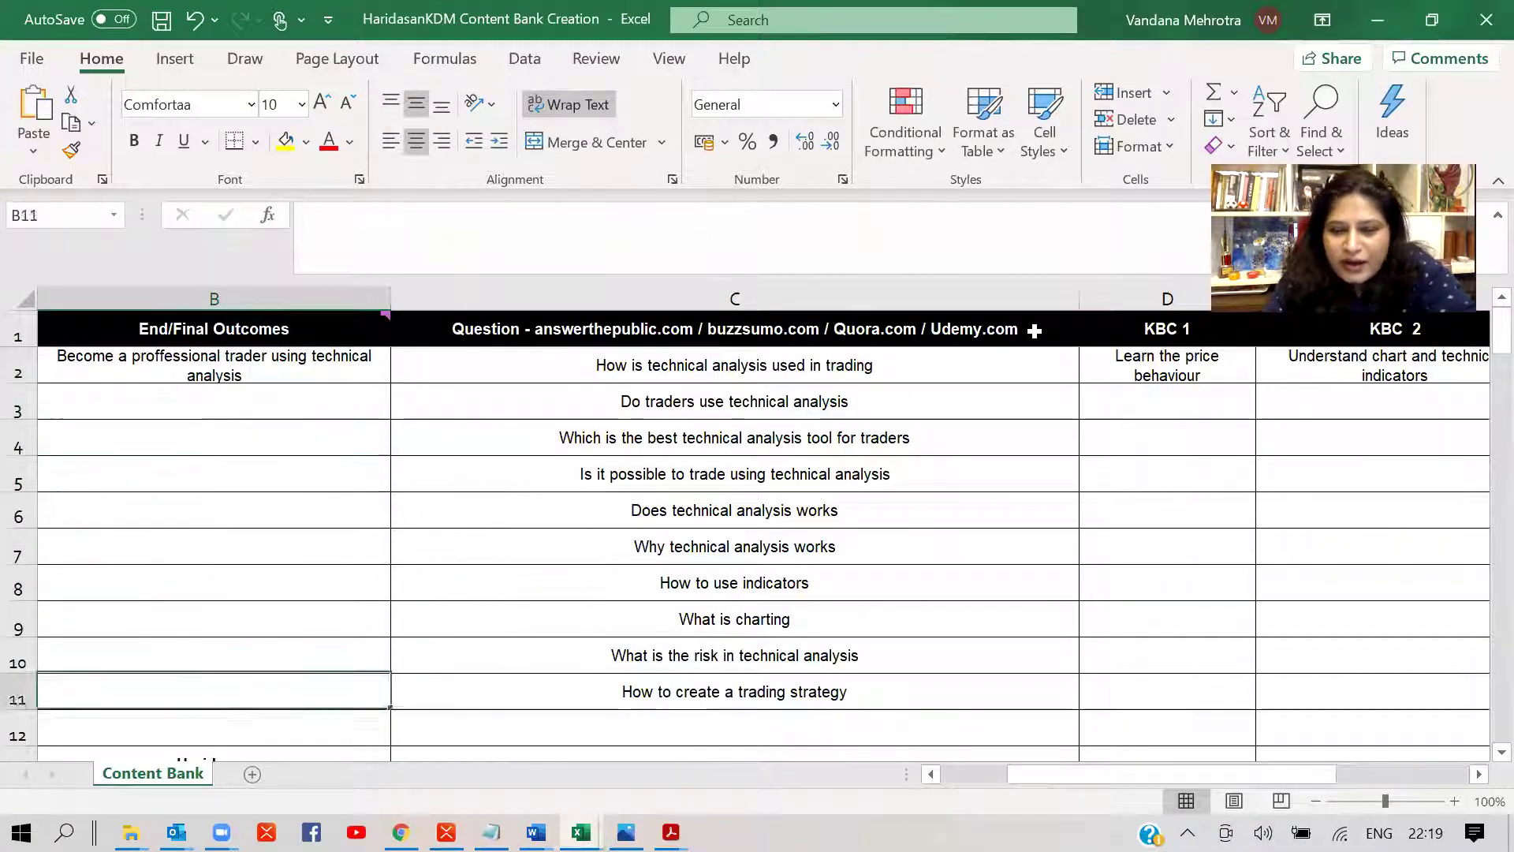
key(Down)
key(Down)
key(Down)
key(Up)
key(Up)
key(Up)
key(Up)
key(Up)
key(Up)
key(Up)
key(Up)
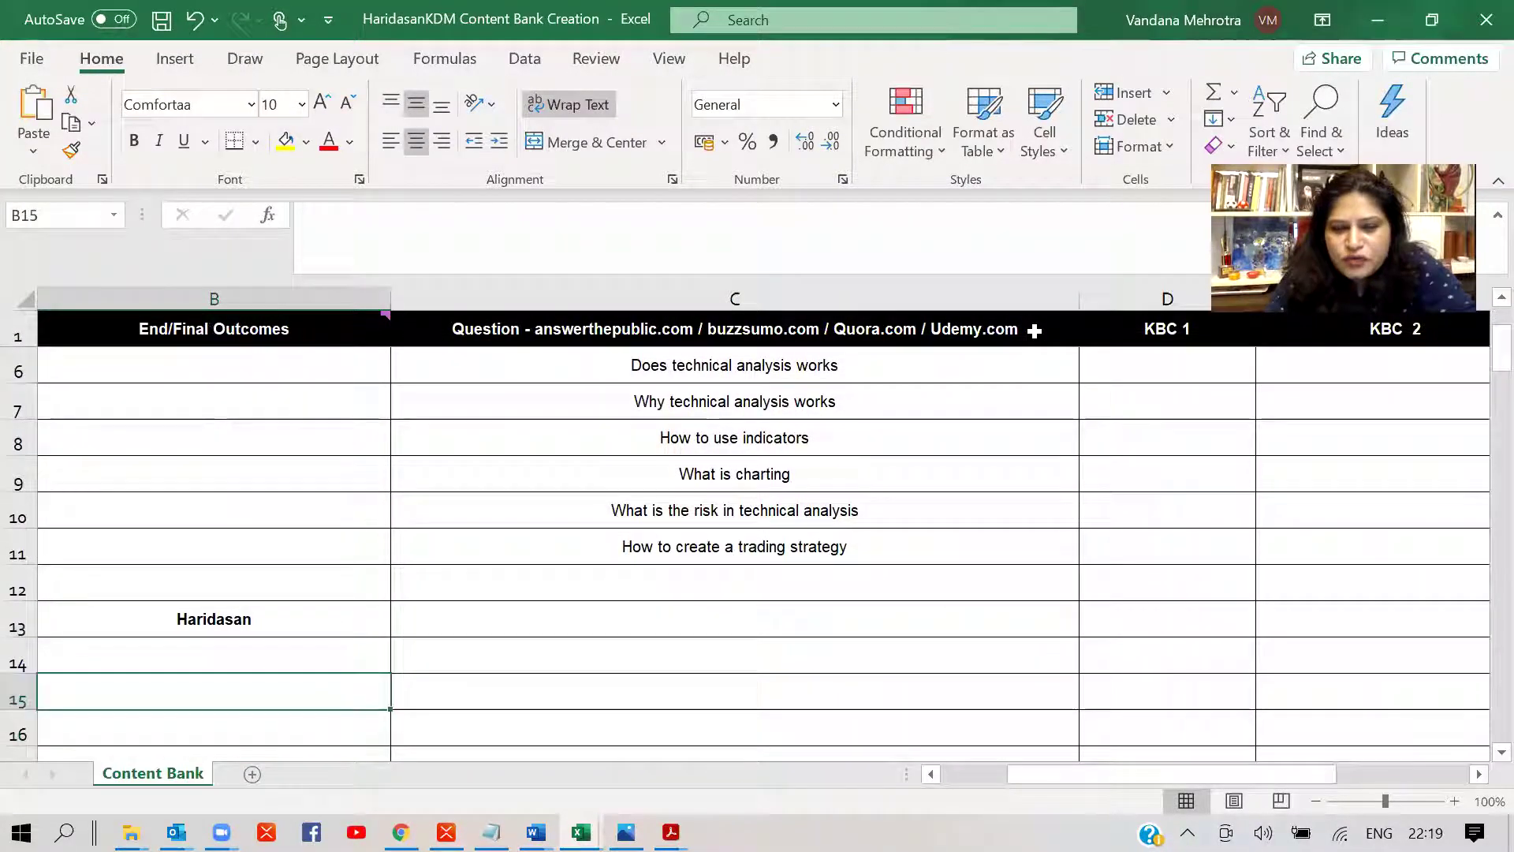
key(Up)
key(Up)
key(Up)
key(Up)
key(Up)
key(Up)
key(Up)
key(Right)
key(Right)
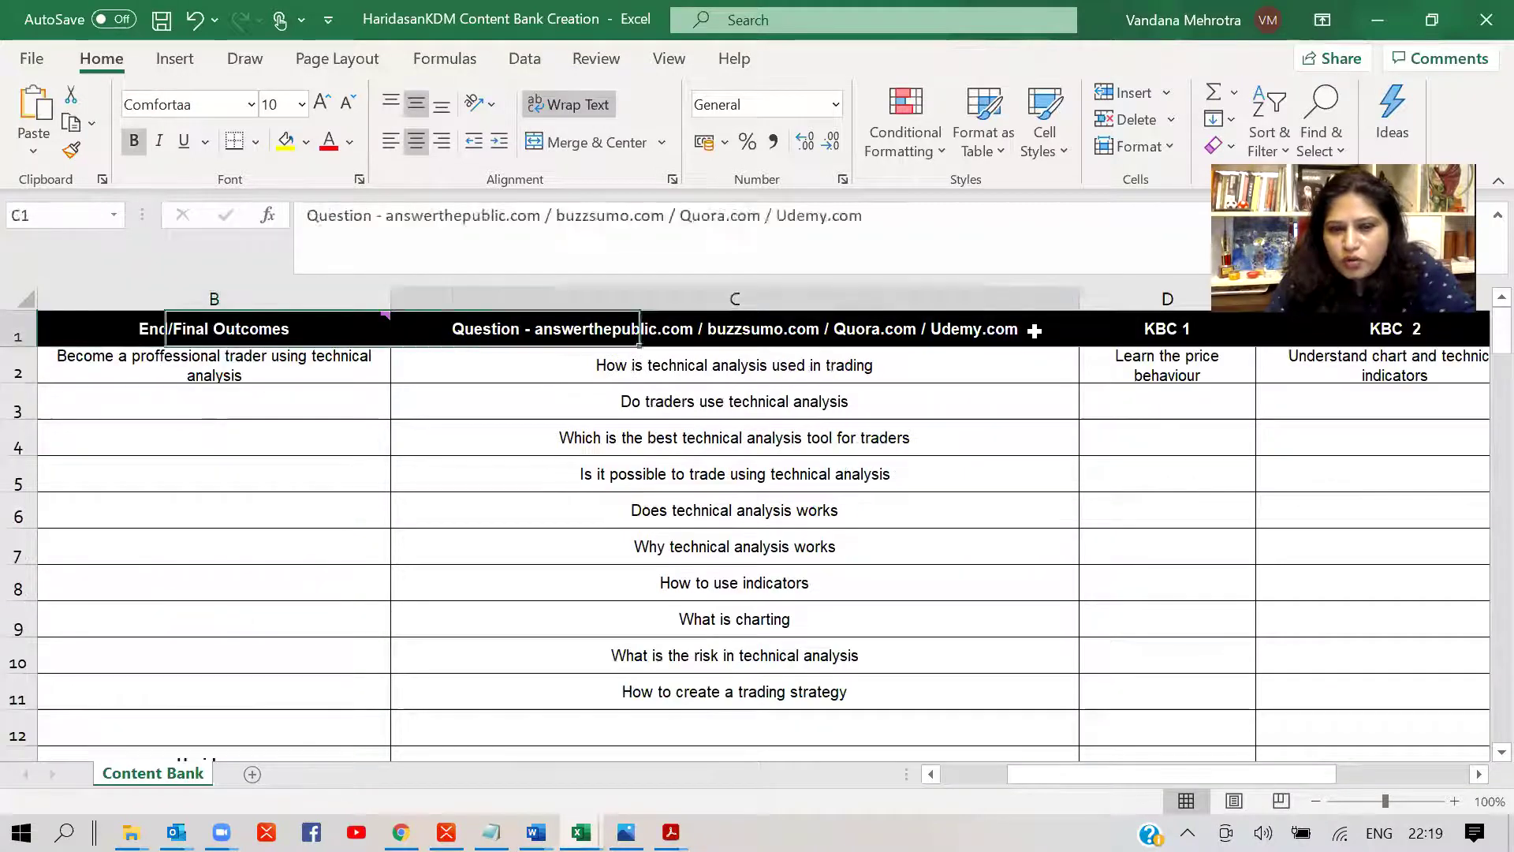
key(Down)
key(Down)
key(Down)
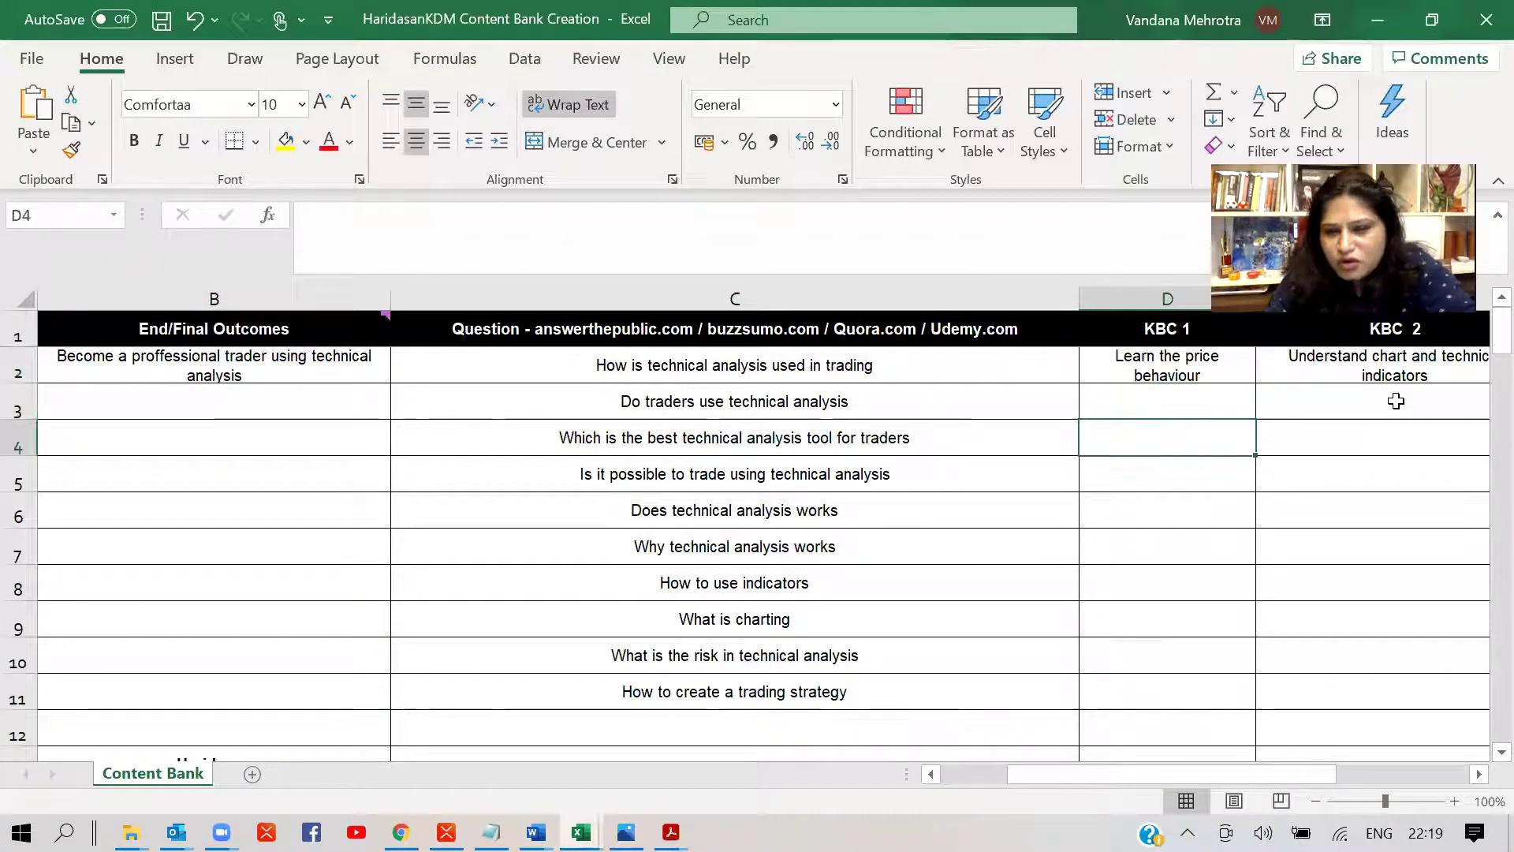
- Review the Question column down to row 22 for questions beyond the listed ones
click(822, 627)
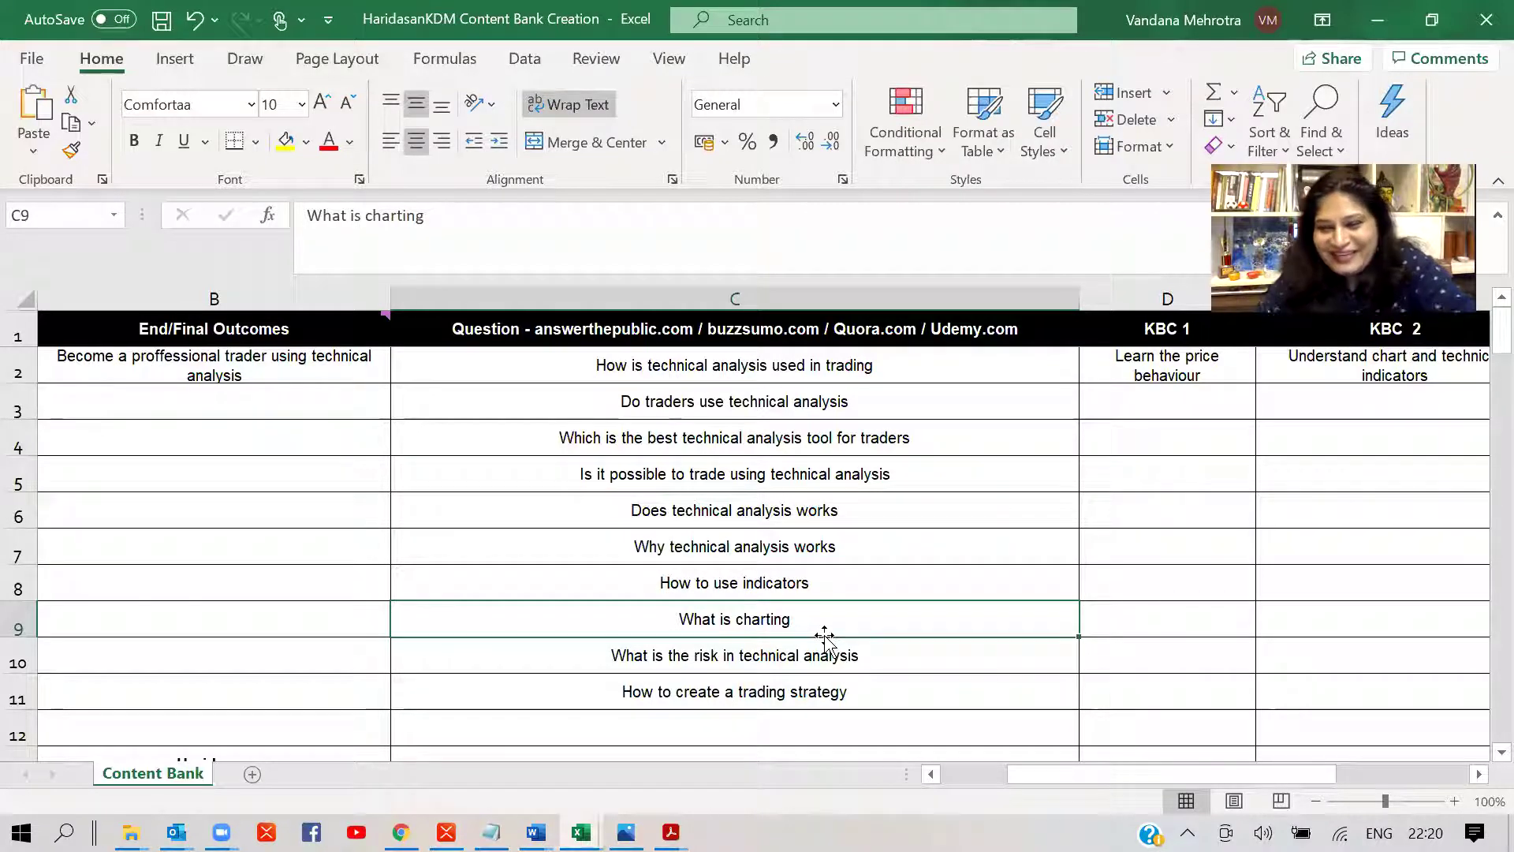
click(861, 394)
key(Down)
key(Down)
key(Down)
key(Down)
key(Down)
key(Down)
key(Down)
key(Down)
key(Down)
key(Down)
key(Down)
key(Down)
key(Down)
key(Down)
key(Down)
key(Down)
key(Down)
key(Down)
key(Down)
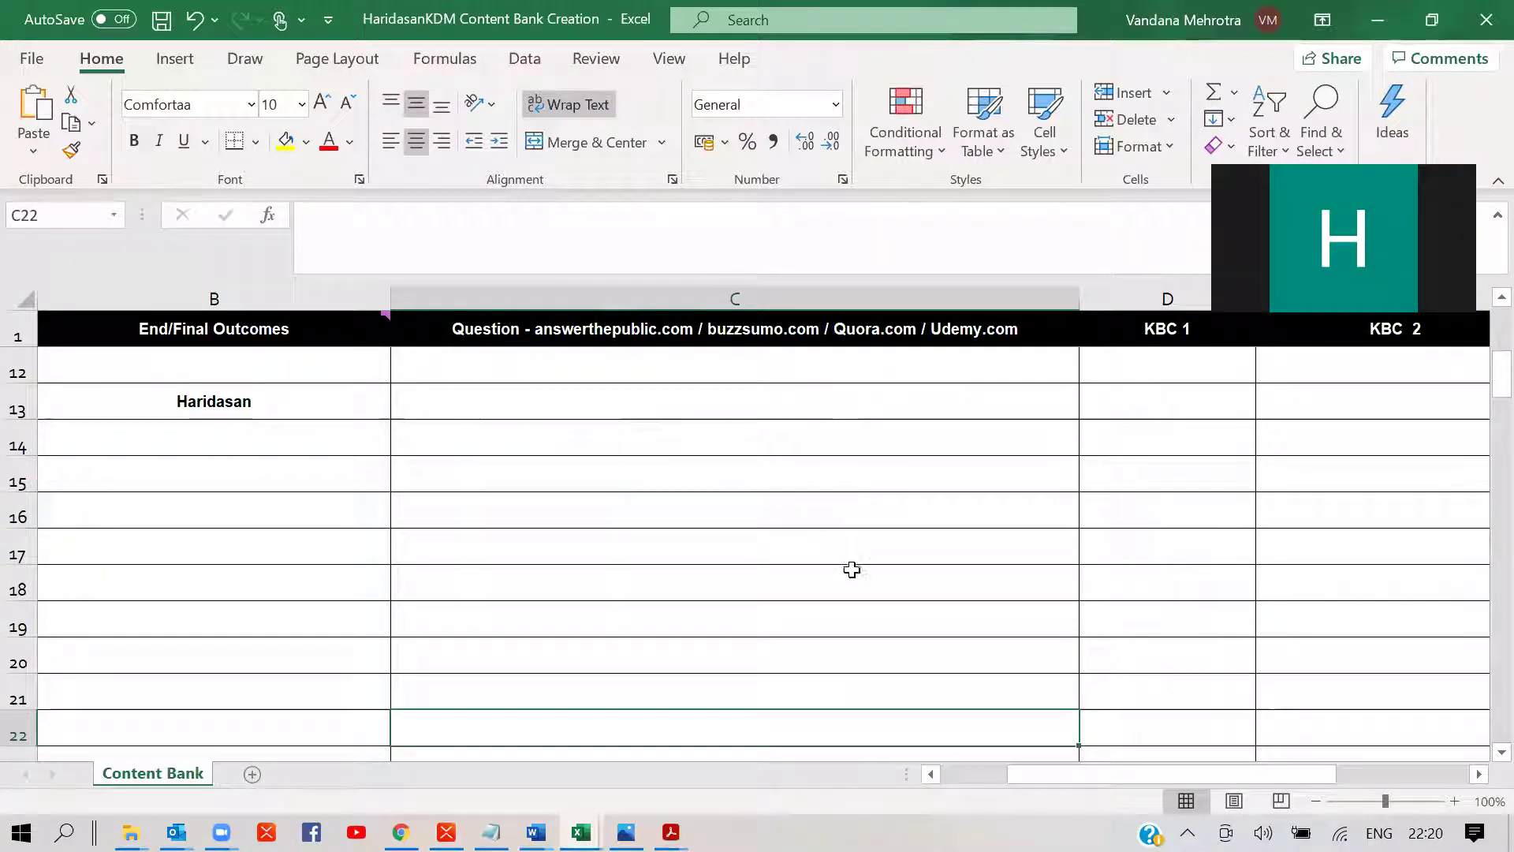
click(778, 427)
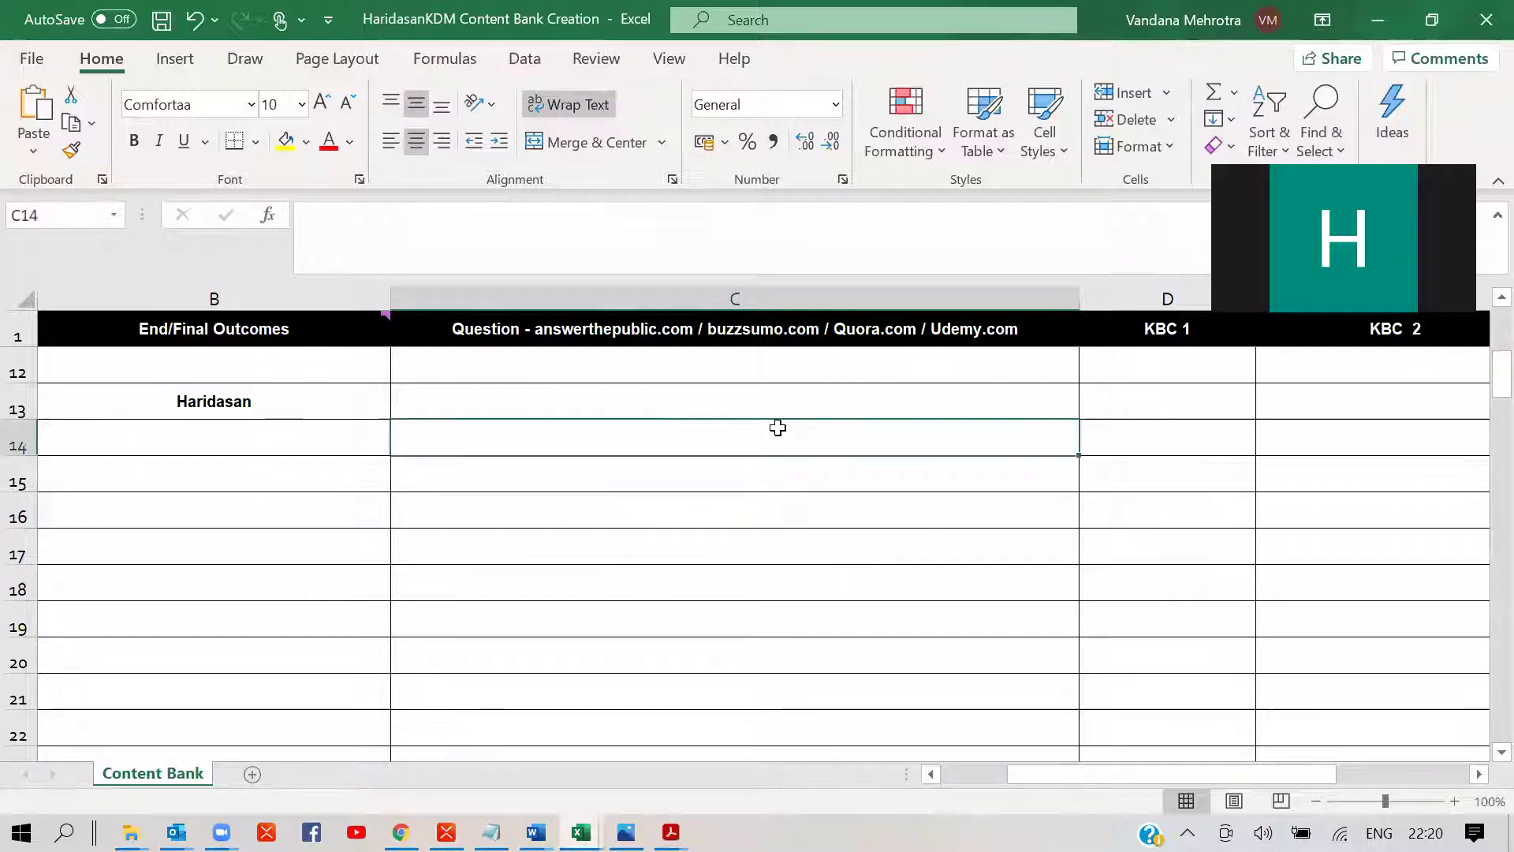
scroll(778, 428, up, 3)
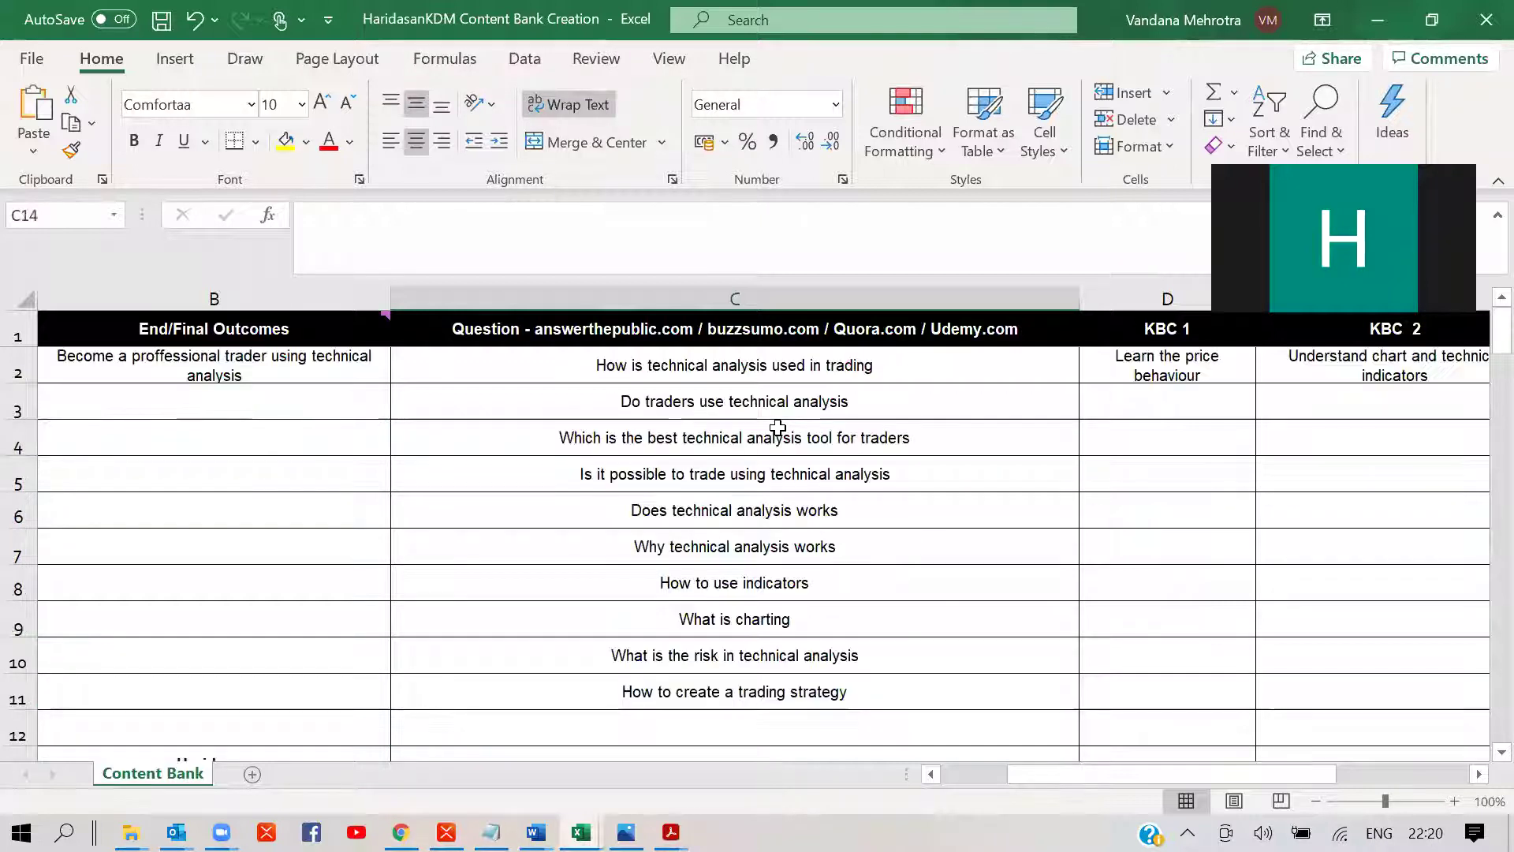
- Check the KBC 1 cells in rows 2 to 5 and the Question column from row 4 down to row 15
click(1126, 373)
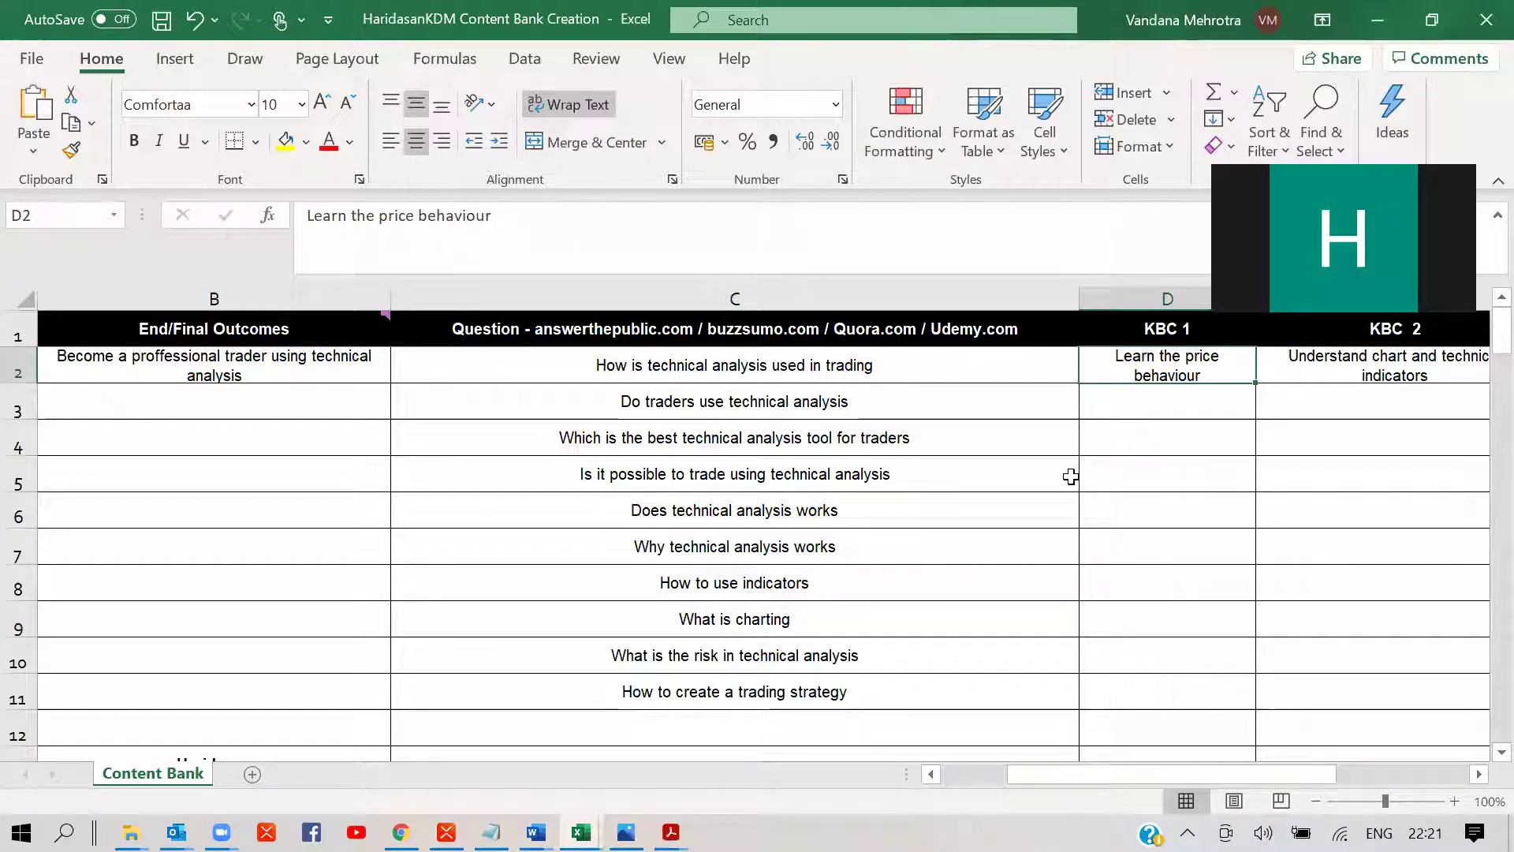
click(1144, 468)
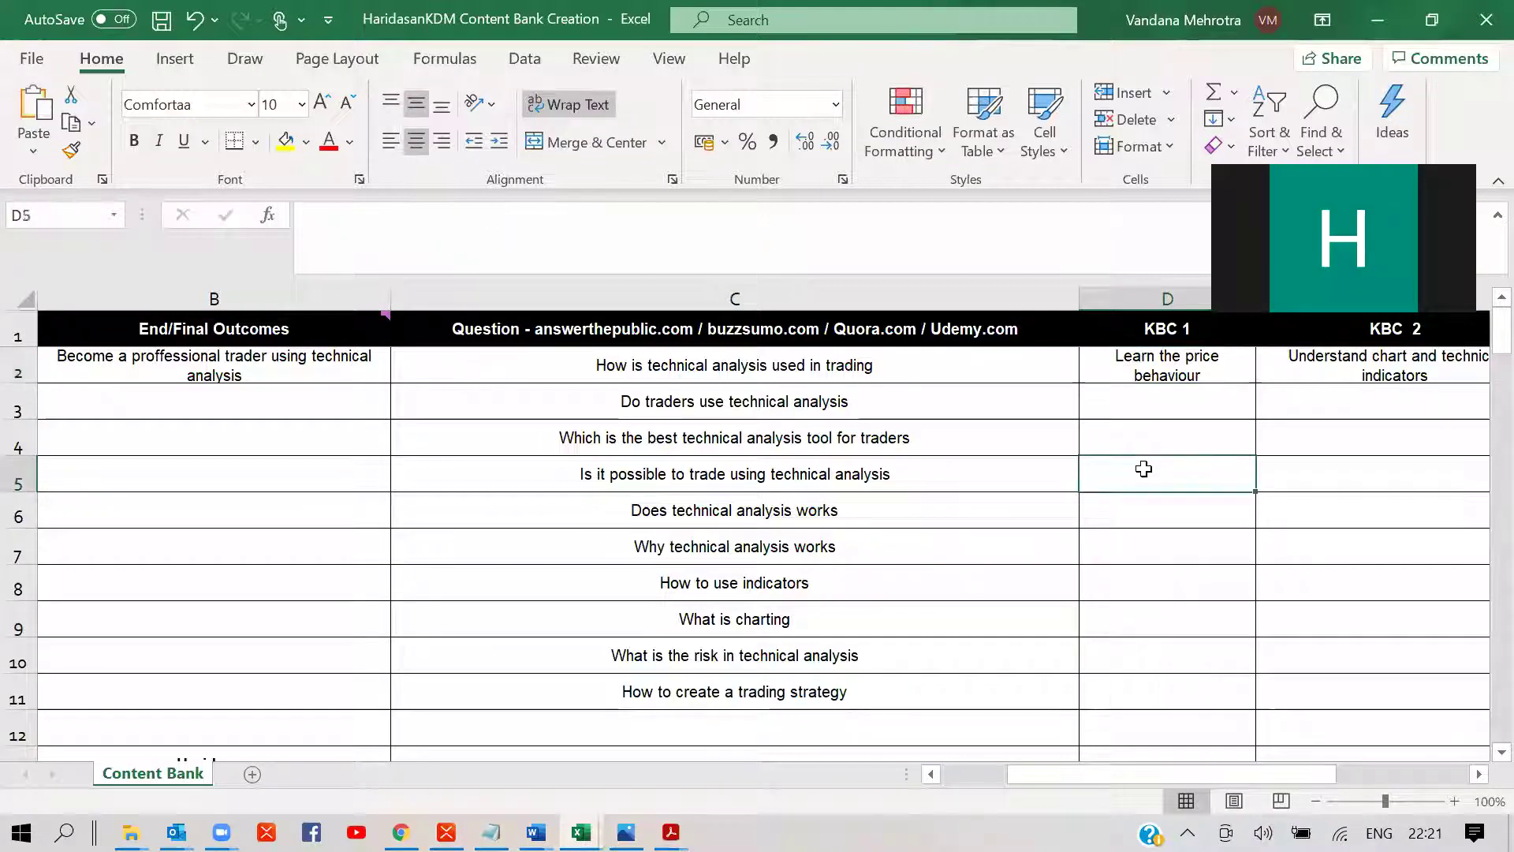
click(1120, 408)
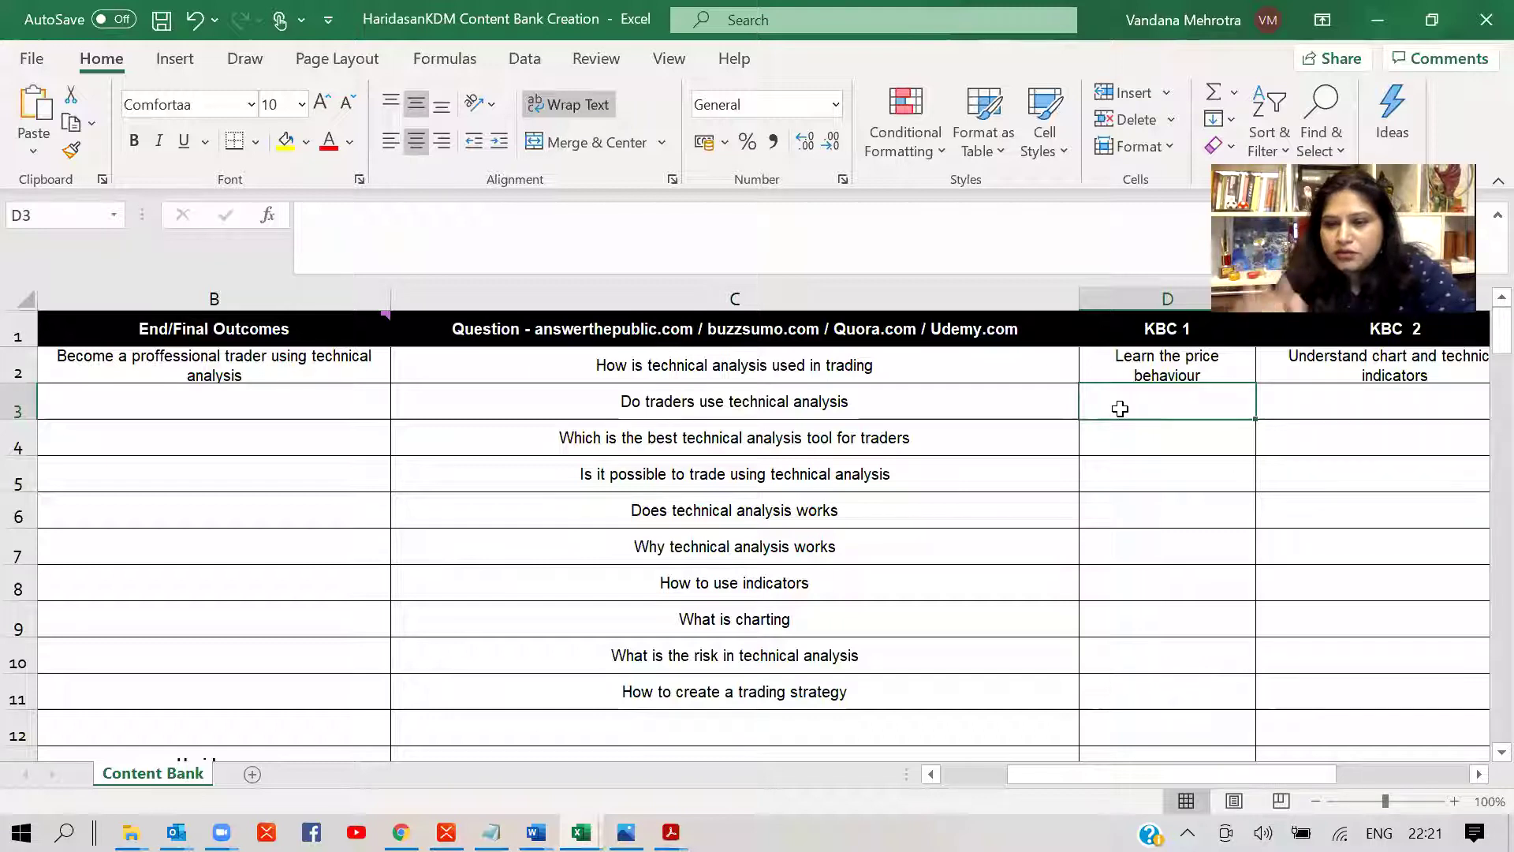
click(891, 430)
key(Down)
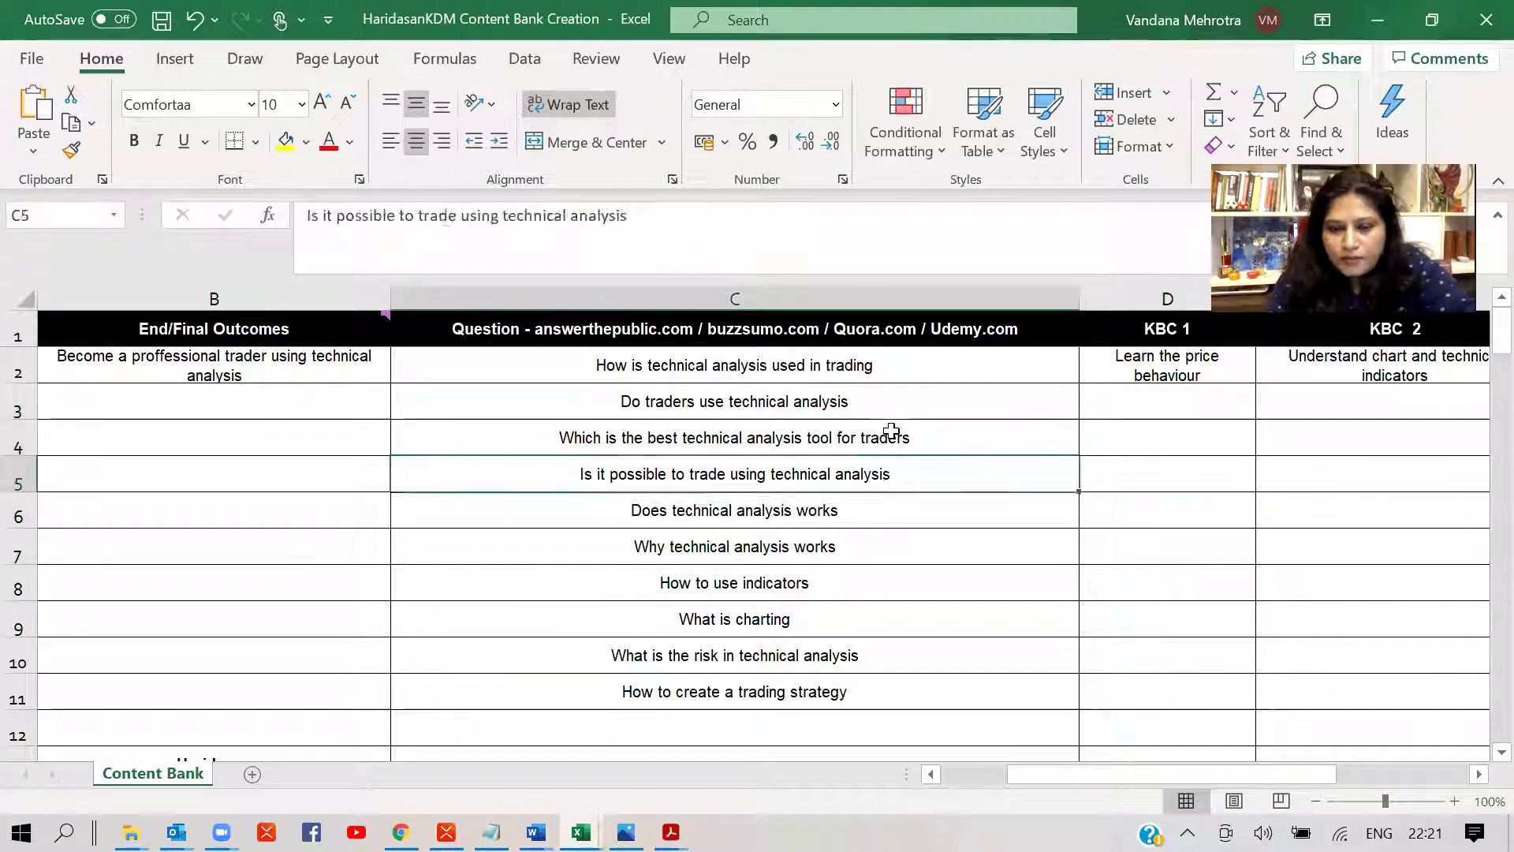
key(Down)
key(Down)
key(Down)
key(Down)
key(Down)
key(Down)
key(Down)
key(Down)
key(Down)
key(Down)
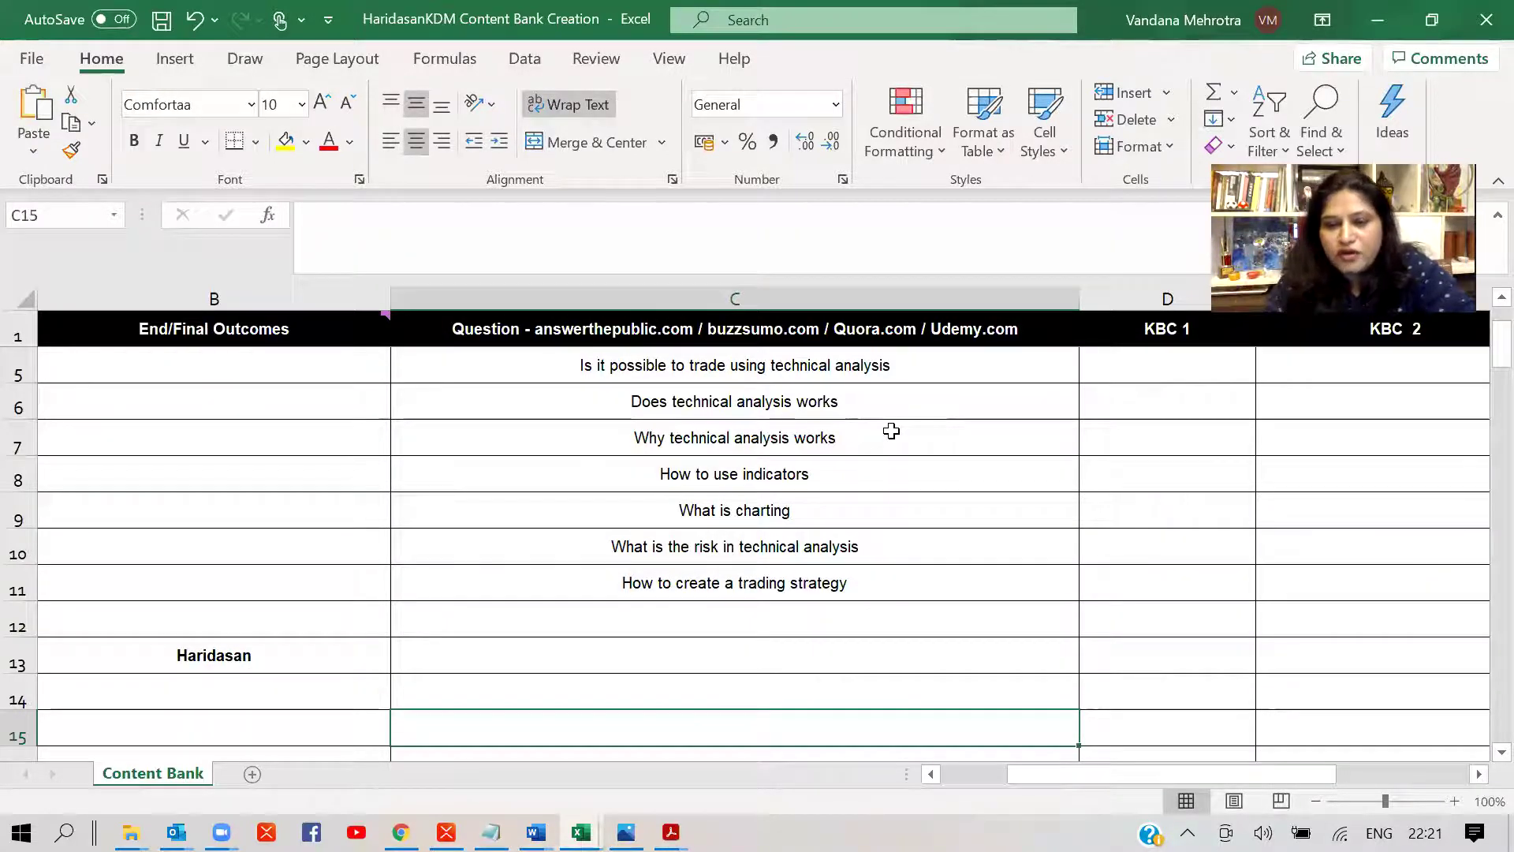
- Go through the technical analysis questions again from the header down to cell C14
click(763, 520)
key(Down)
key(Down)
key(Down)
key(Down)
key(Down)
key(Up)
key(Up)
key(Up)
key(Up)
key(ctrl+Up)
key(Down)
key(Down)
key(Down)
key(Down)
key(Down)
key(Down)
key(Down)
key(Down)
key(Down)
key(Down)
key(Down)
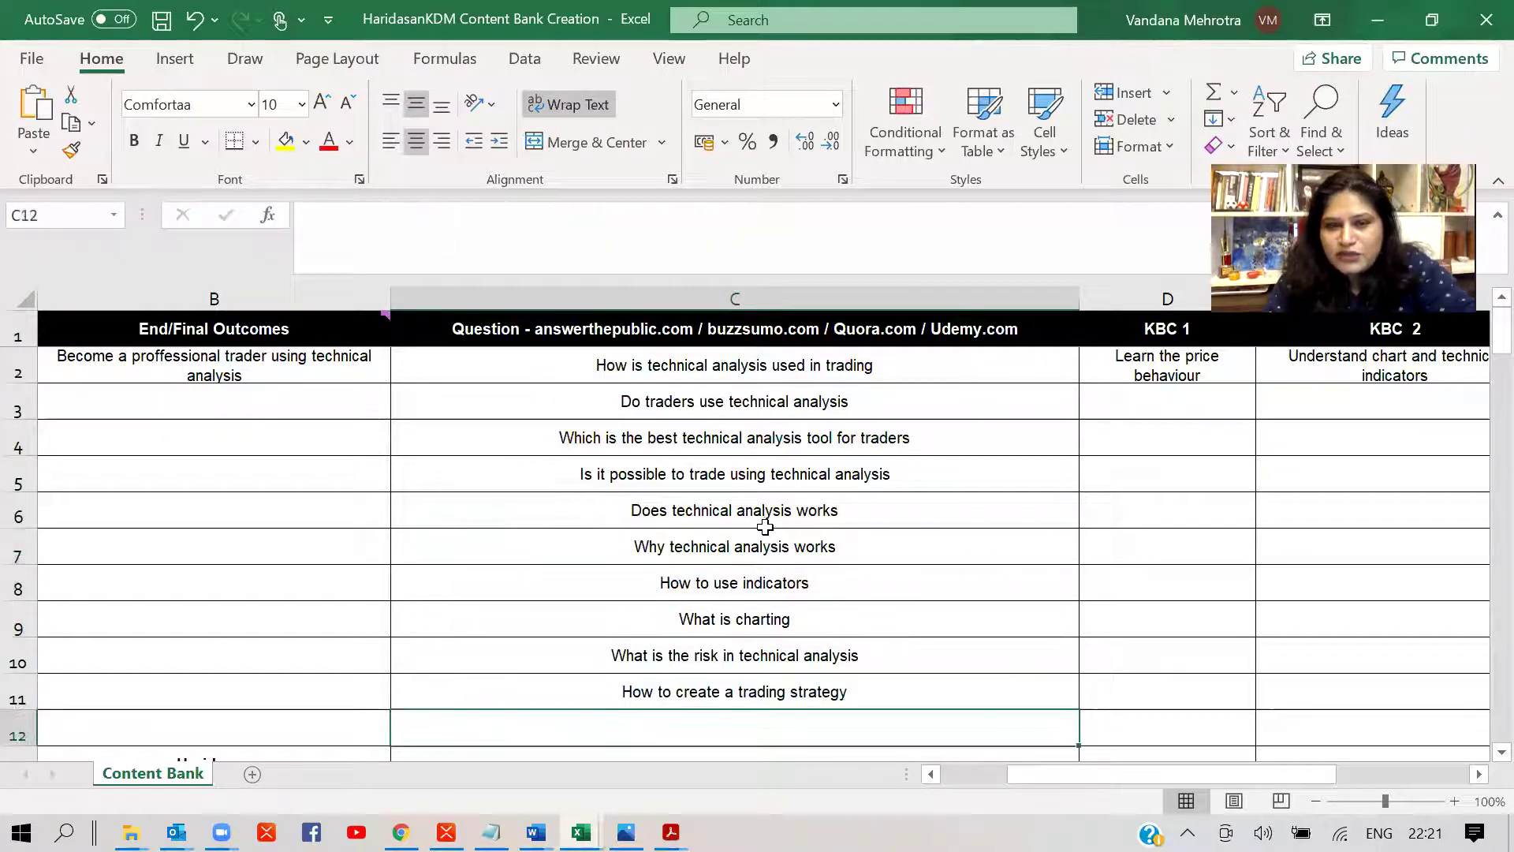
key(Down)
key(Down)
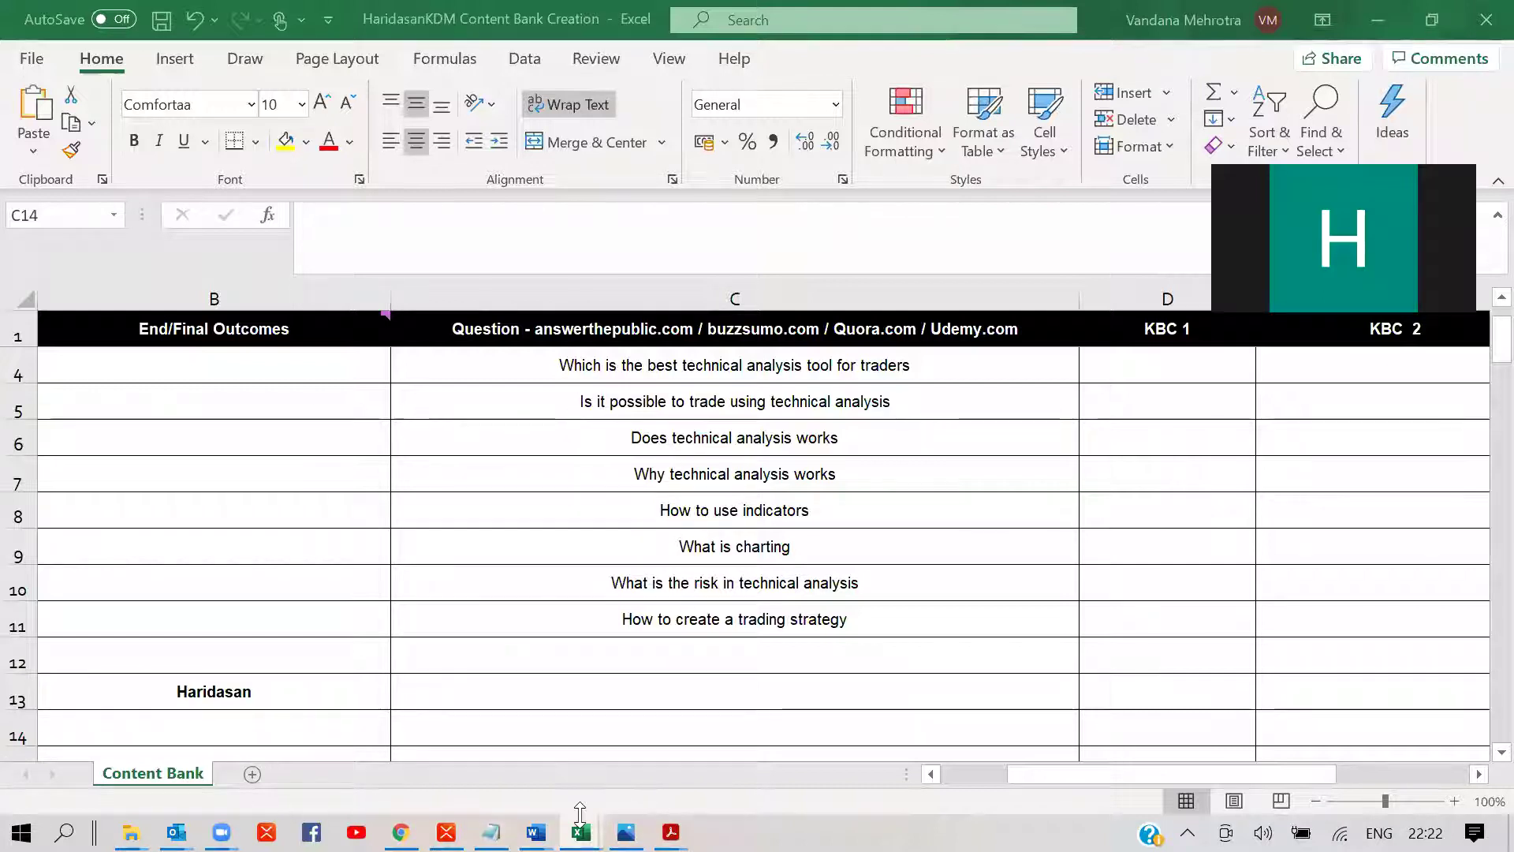
- Switch to the content bank workbook on building confidence in chemistry and show its first rows
mouse_move(580, 832)
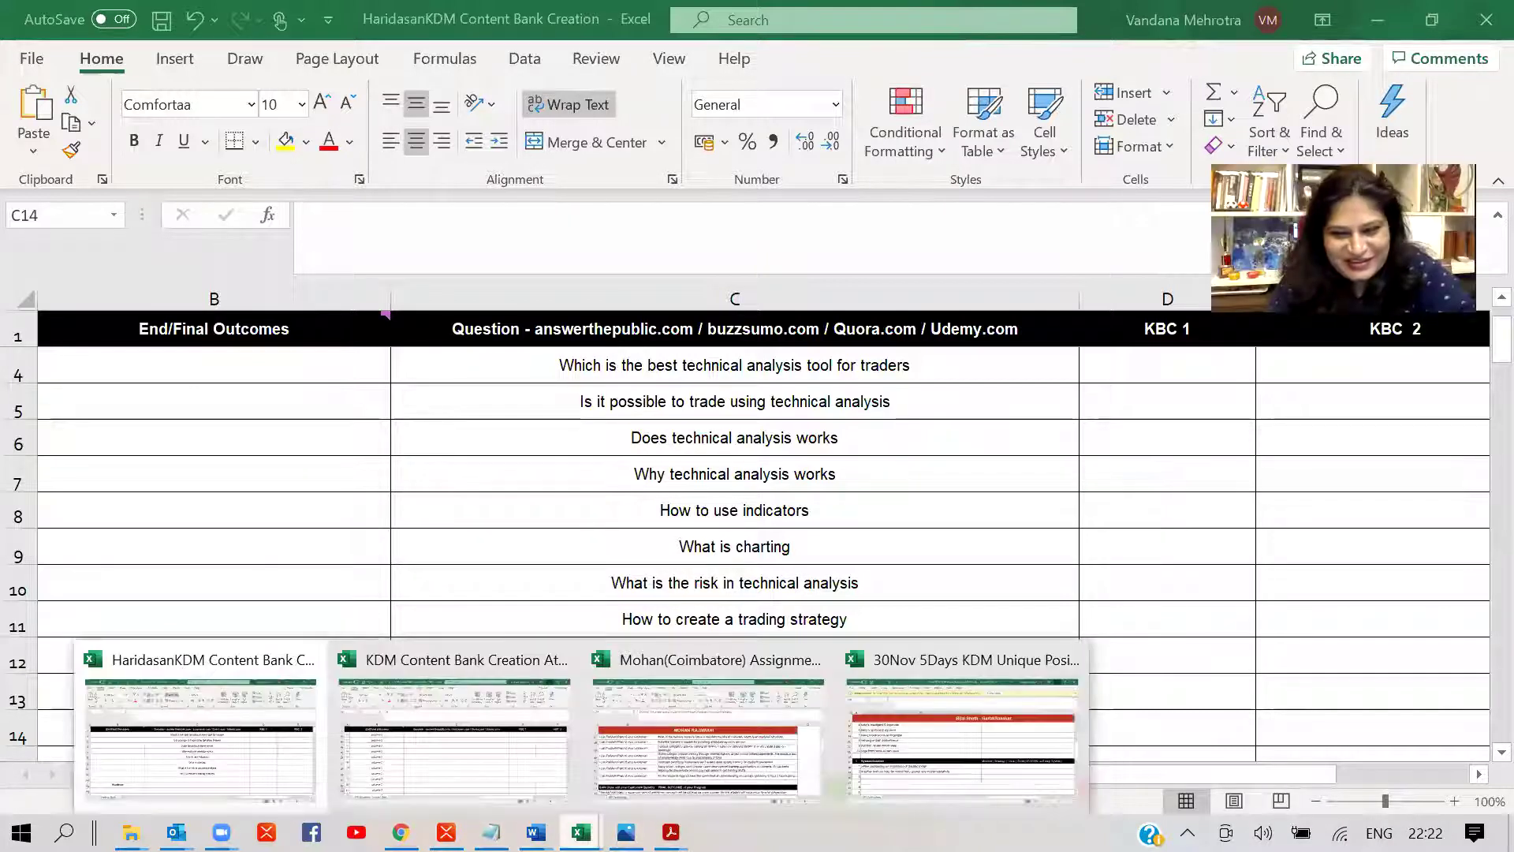
click(539, 761)
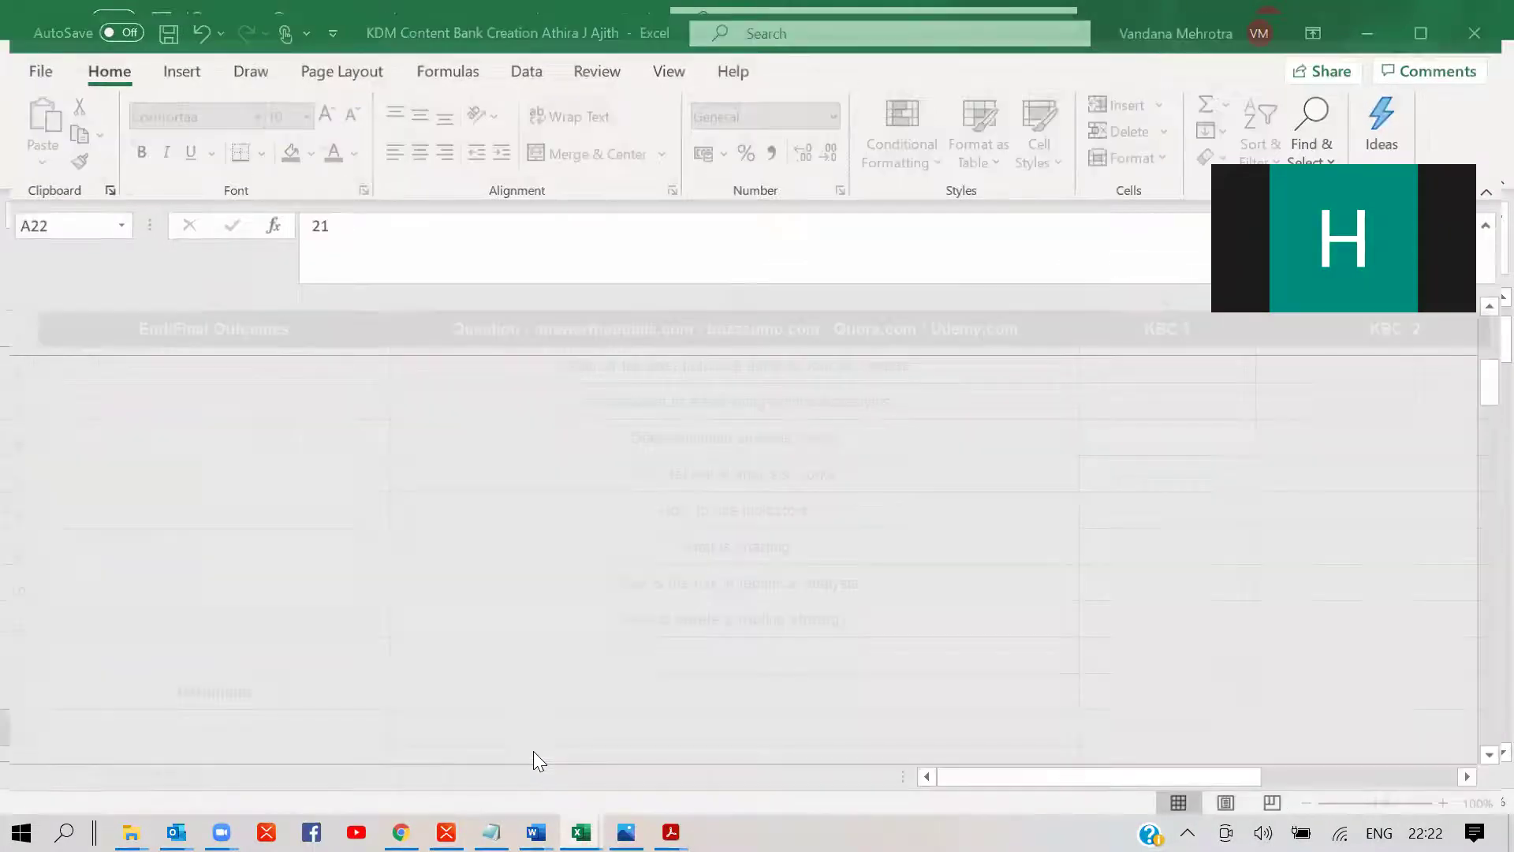
scroll(702, 545, up, 3)
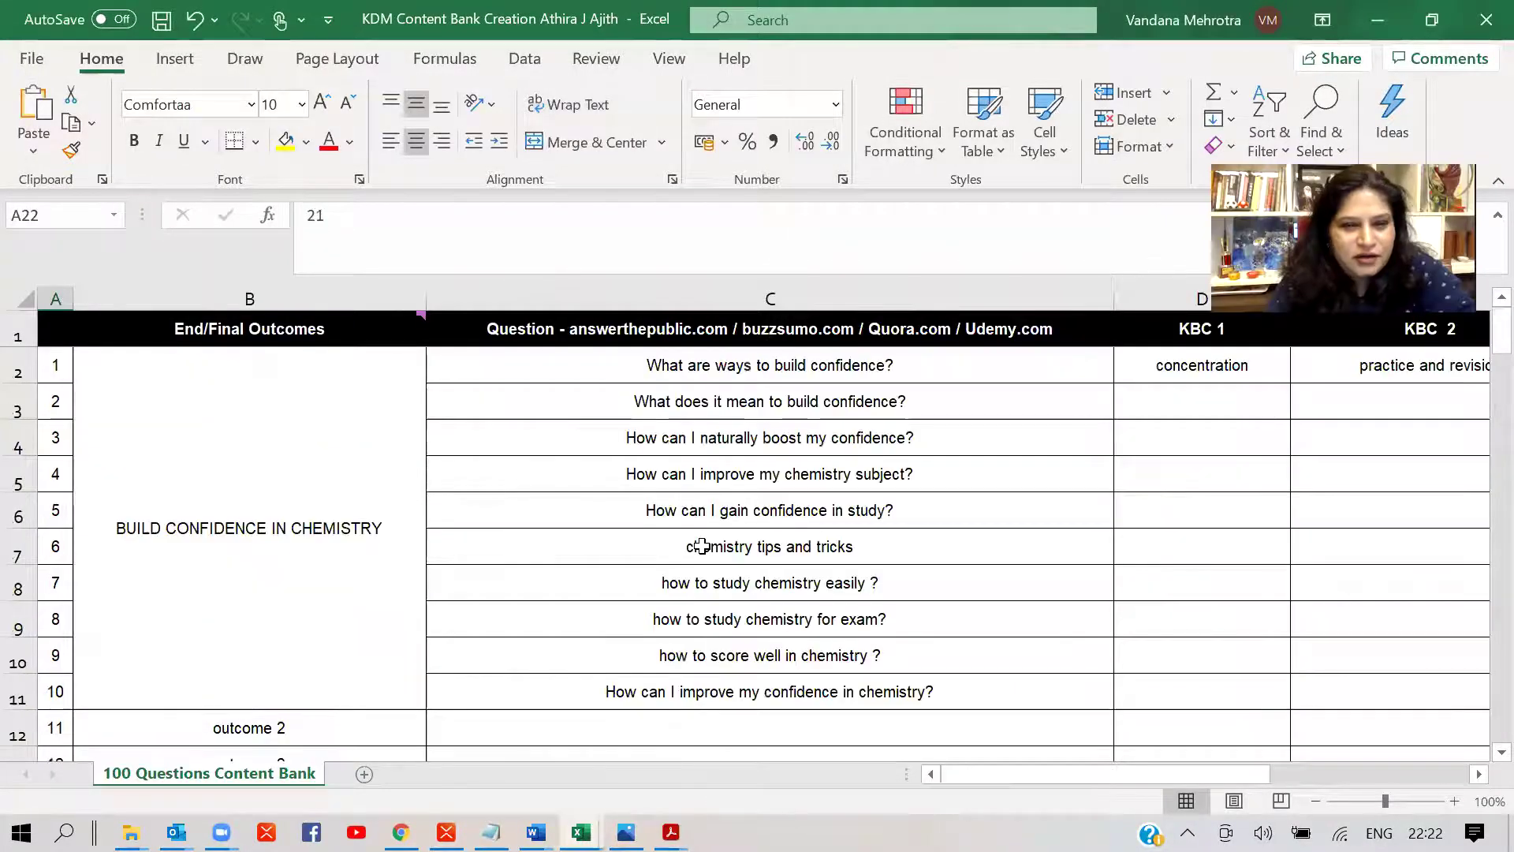
- Examine the outcome in cell B2 and the chemistry confidence questions in cells C5 and C2
click(760, 482)
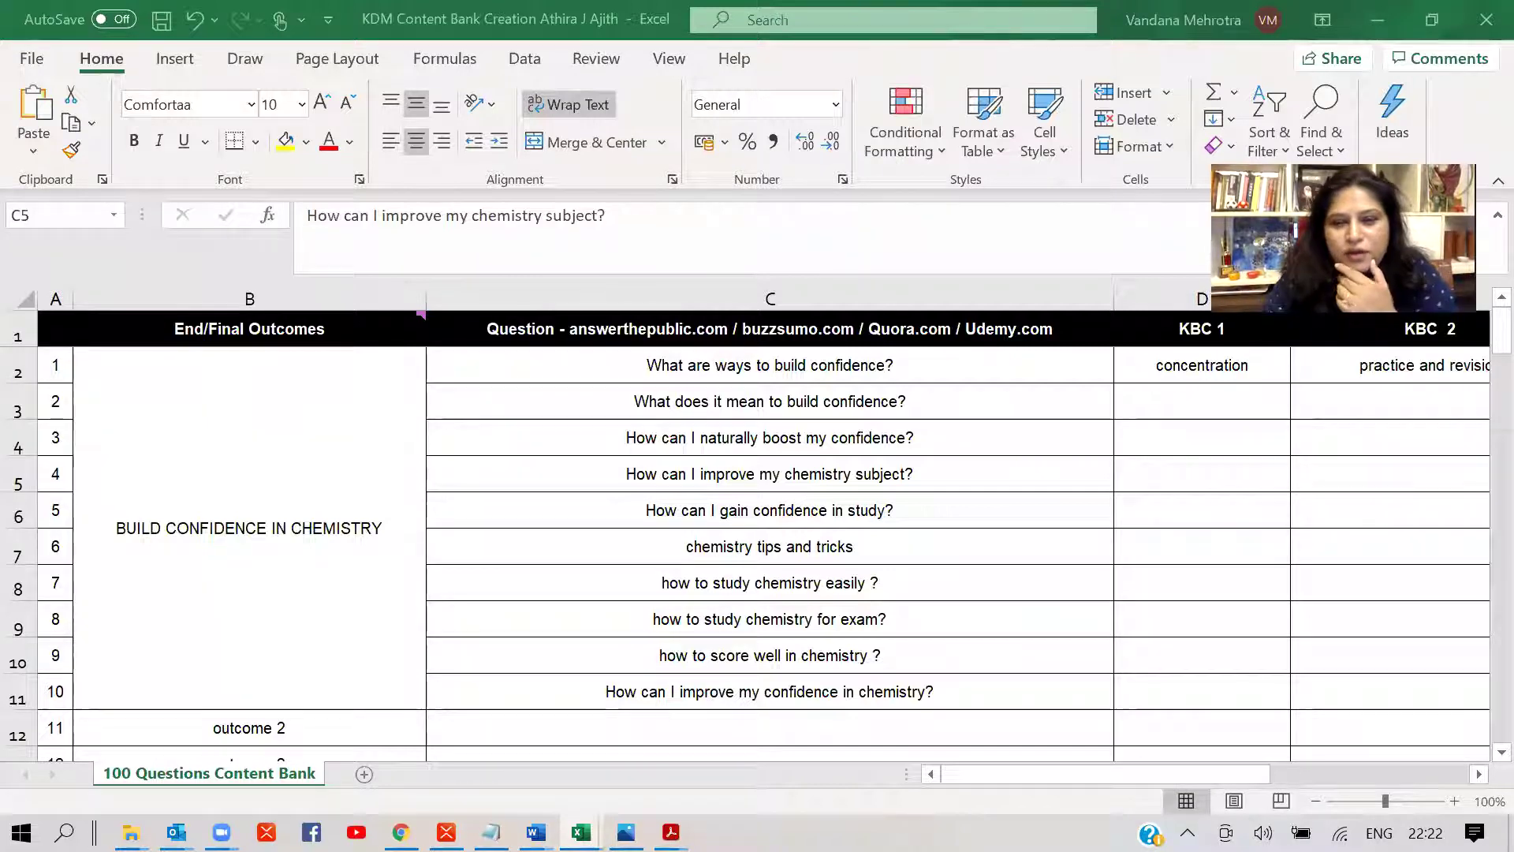
click(282, 526)
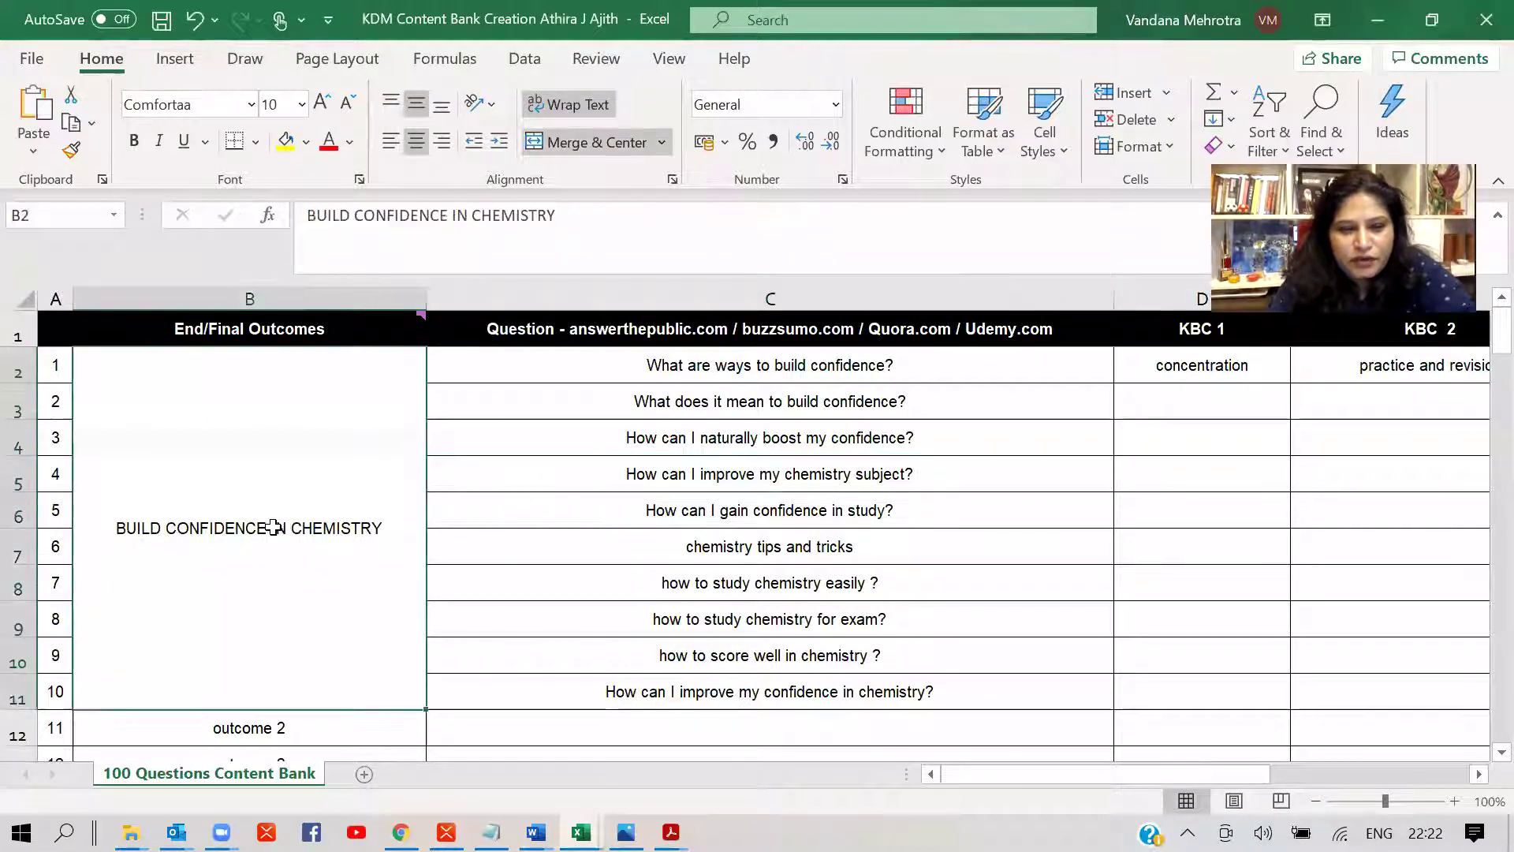
double_click(274, 529)
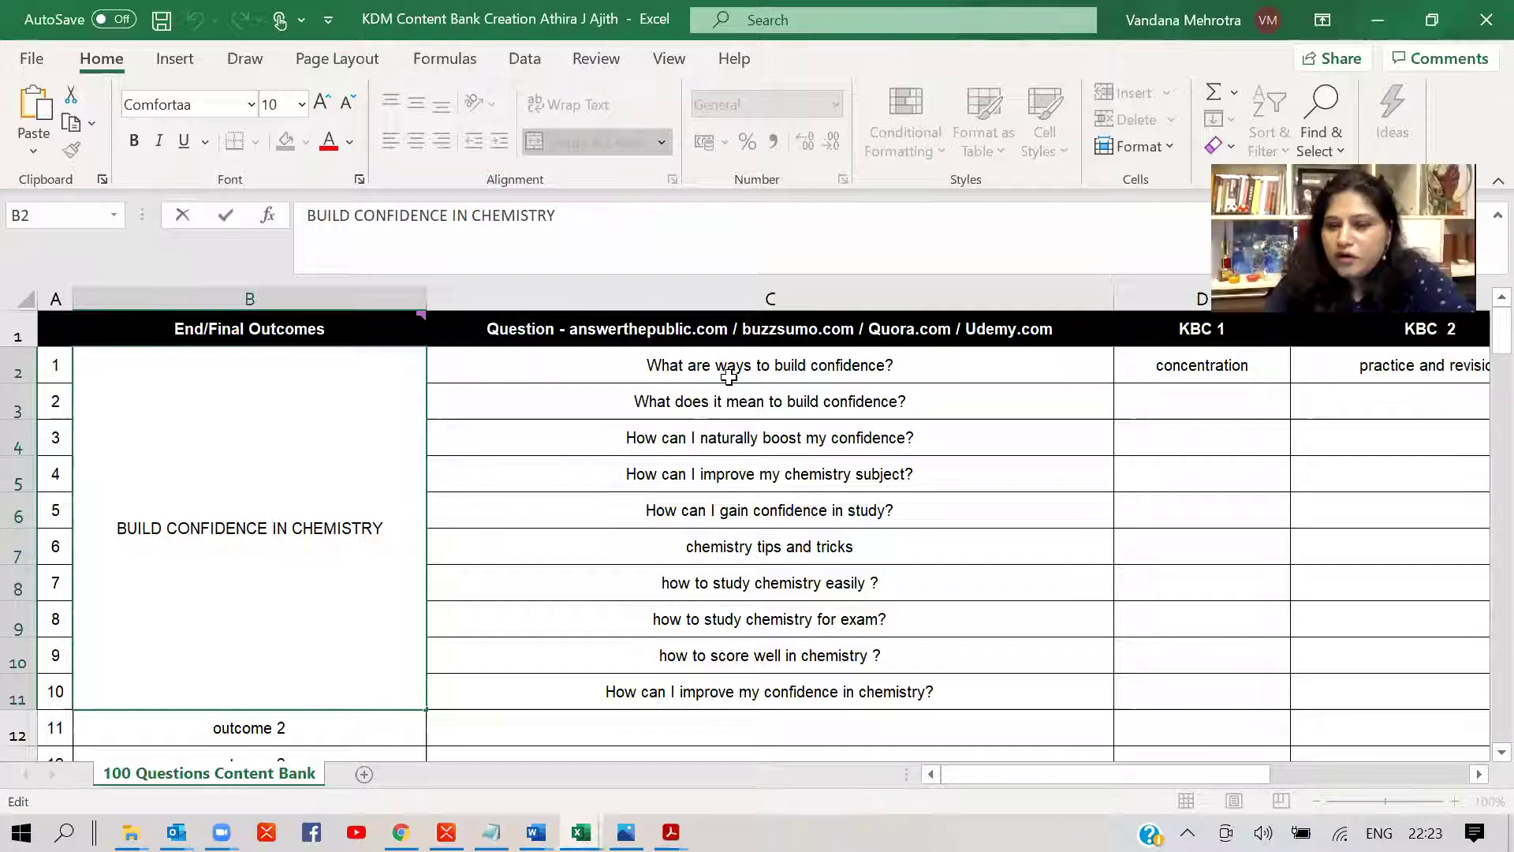
click(765, 372)
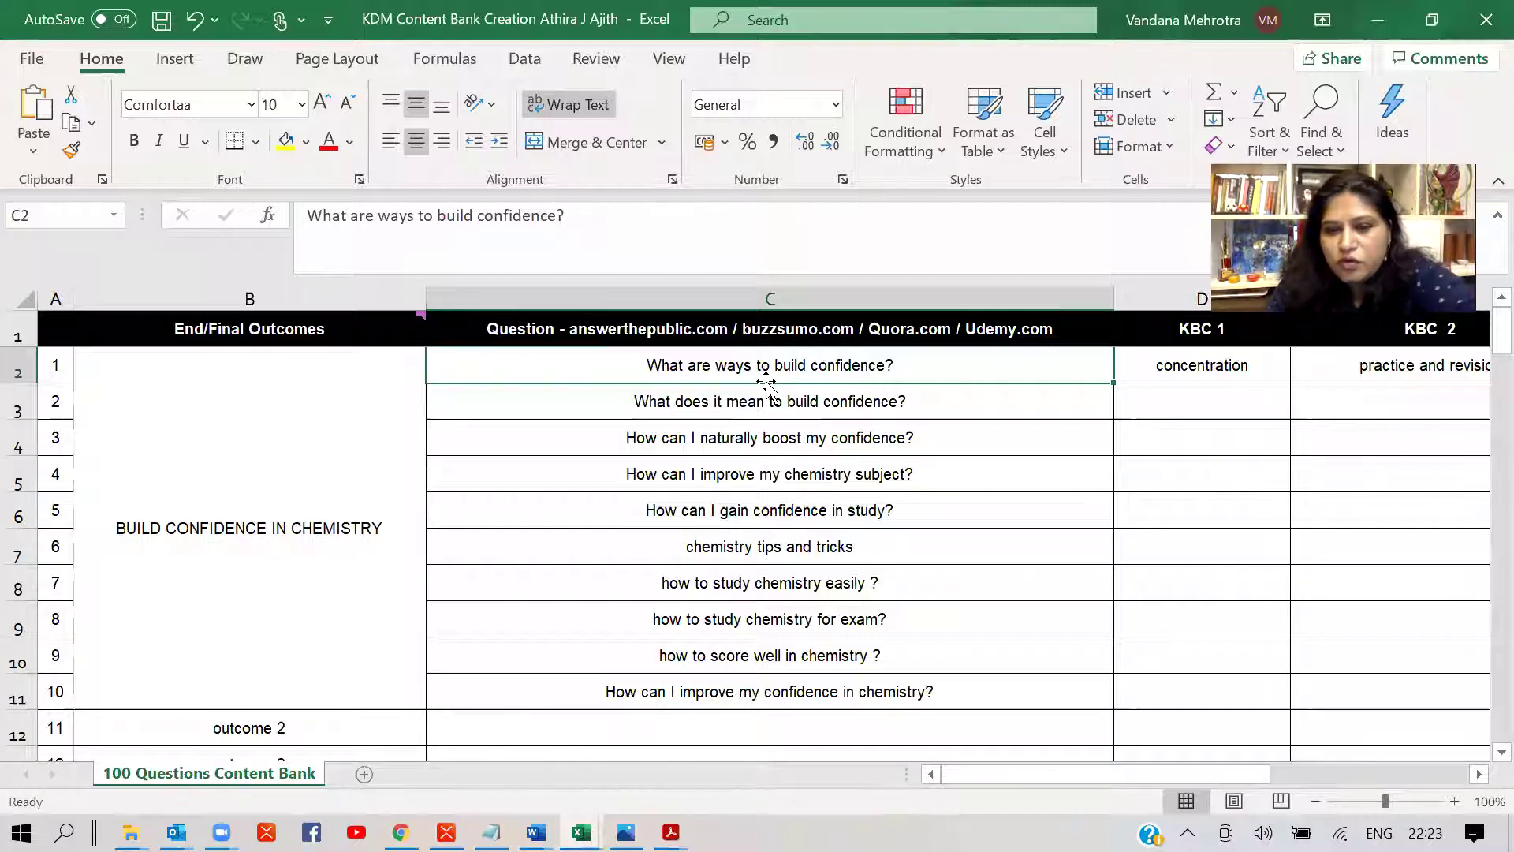
- Highlight the first five questions in cells C2 to C6 and examine the chemistry subject question in C5
key(shift+Down)
key(shift+Down)
key(shift+Down)
key(shift+Down)
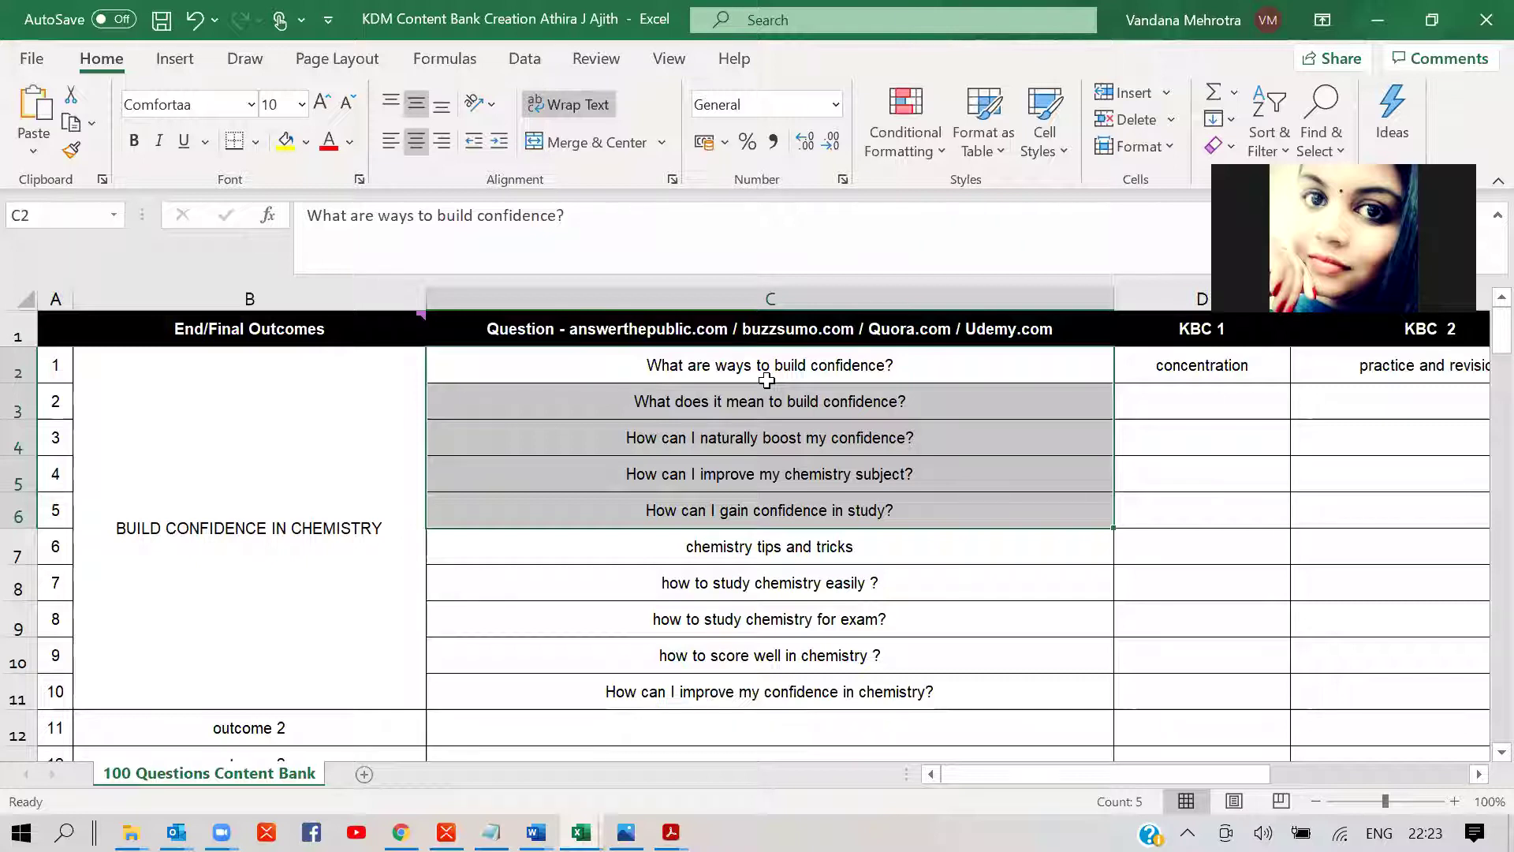
click(890, 483)
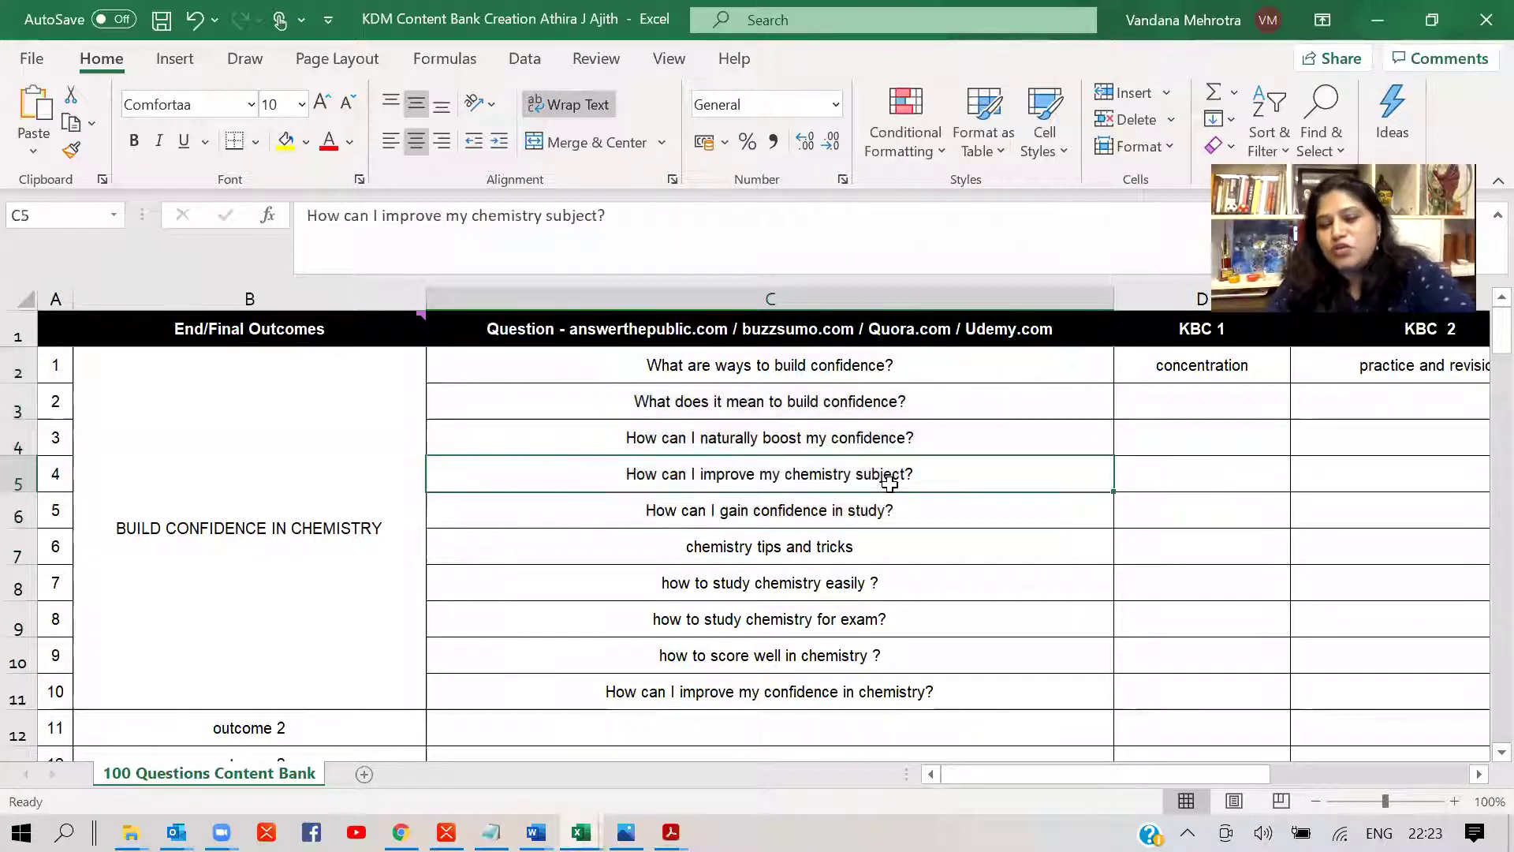
- Go through the remaining chemistry questions one by one from cell C7 down to C11
click(775, 552)
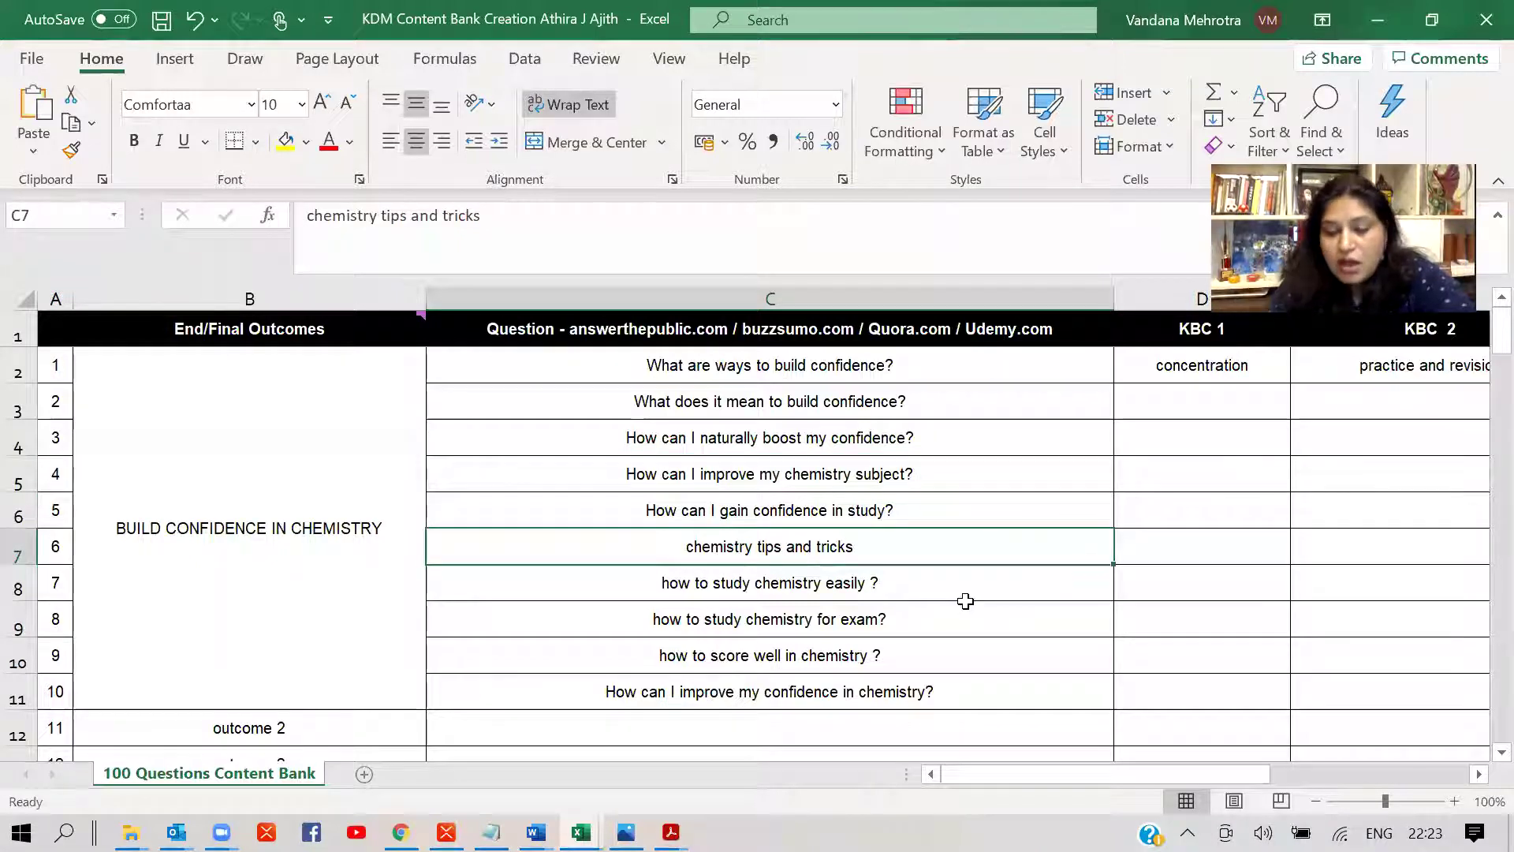
click(863, 585)
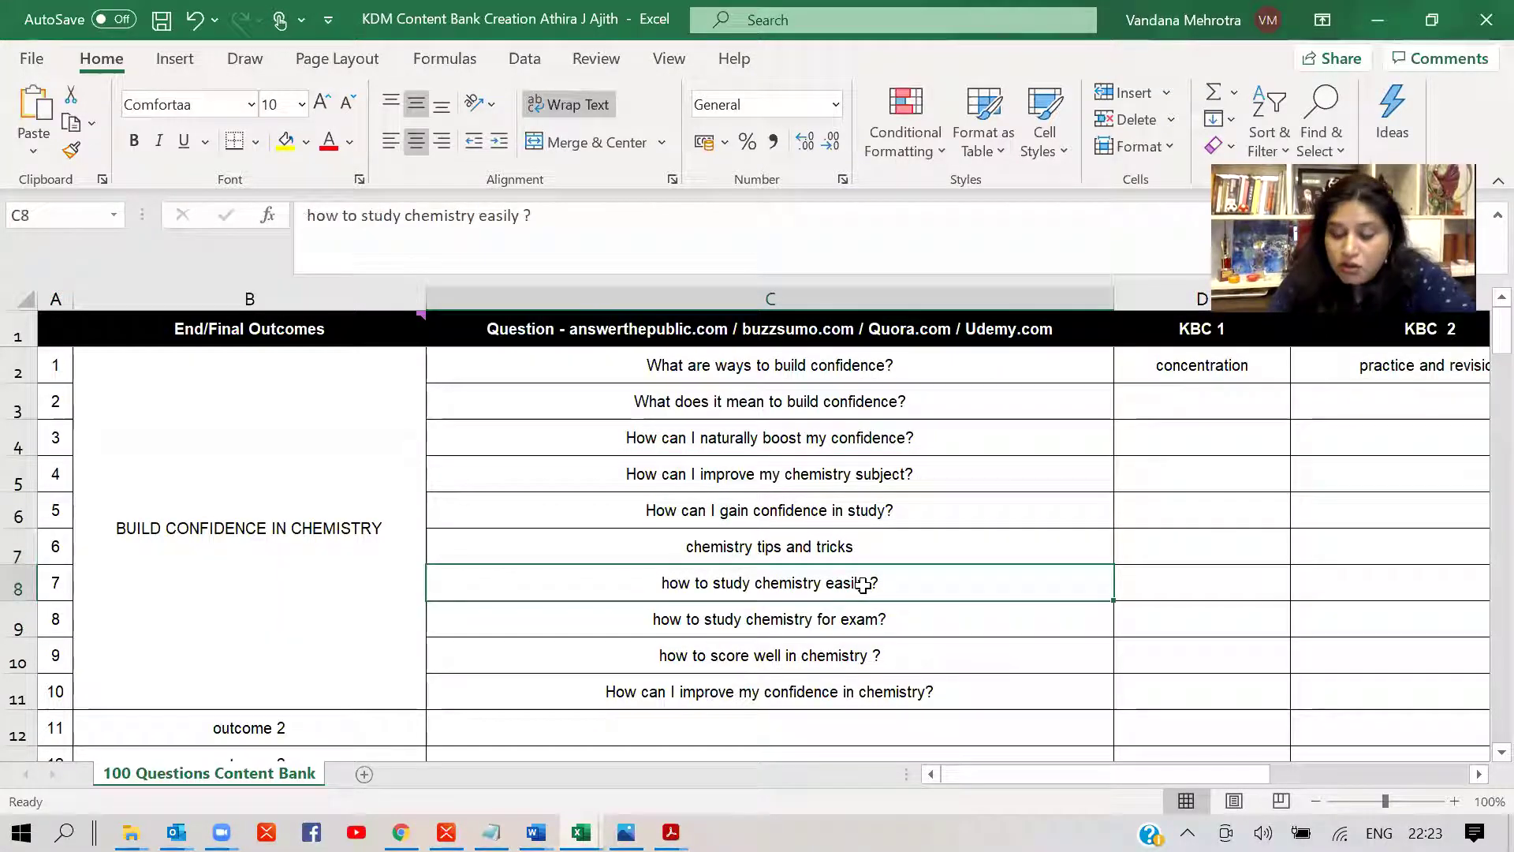
key(Down)
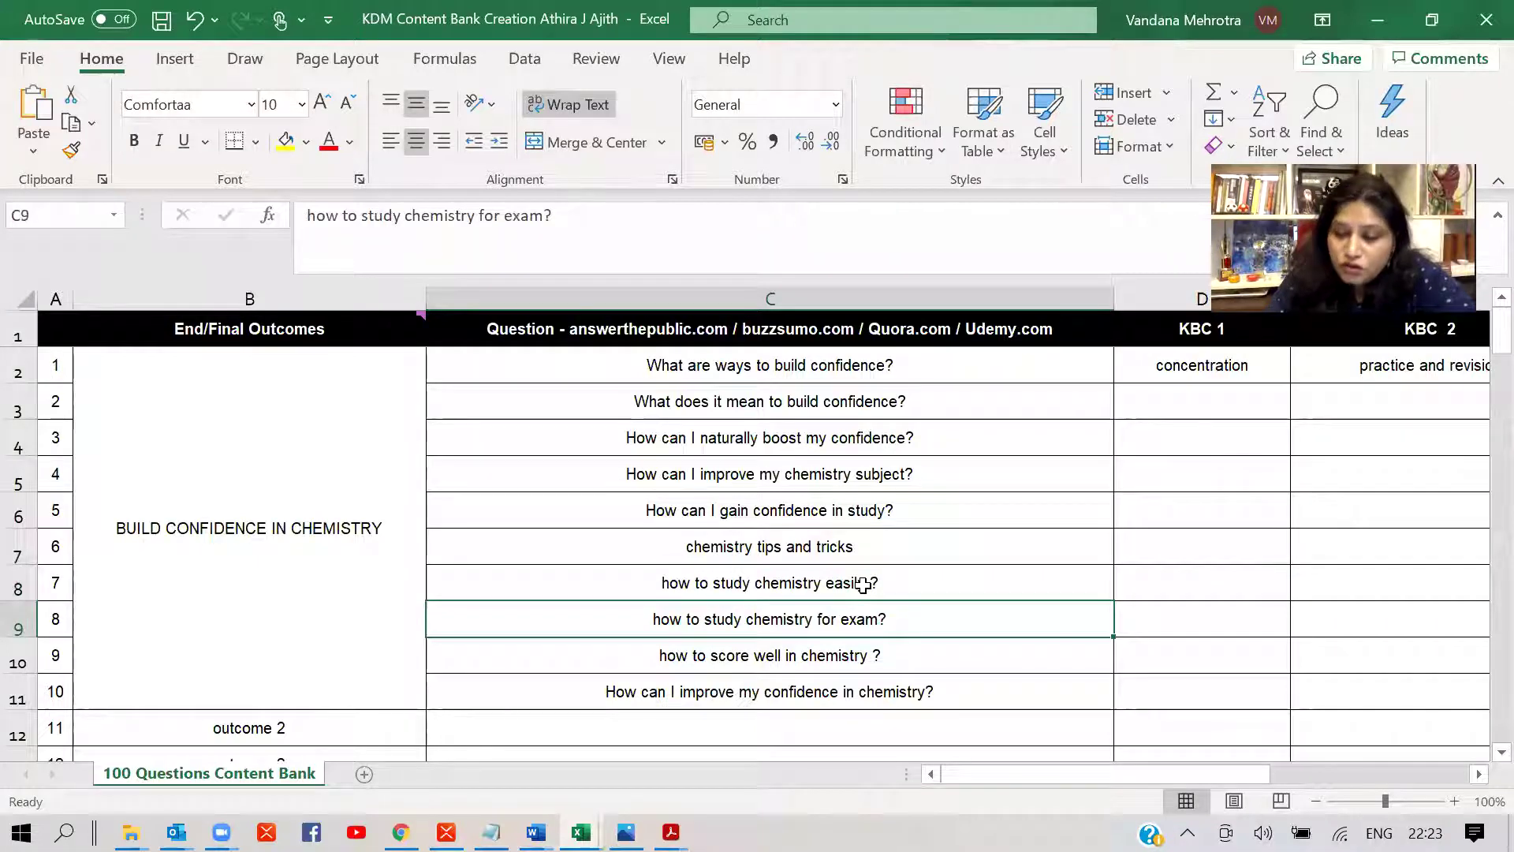
double_click(875, 625)
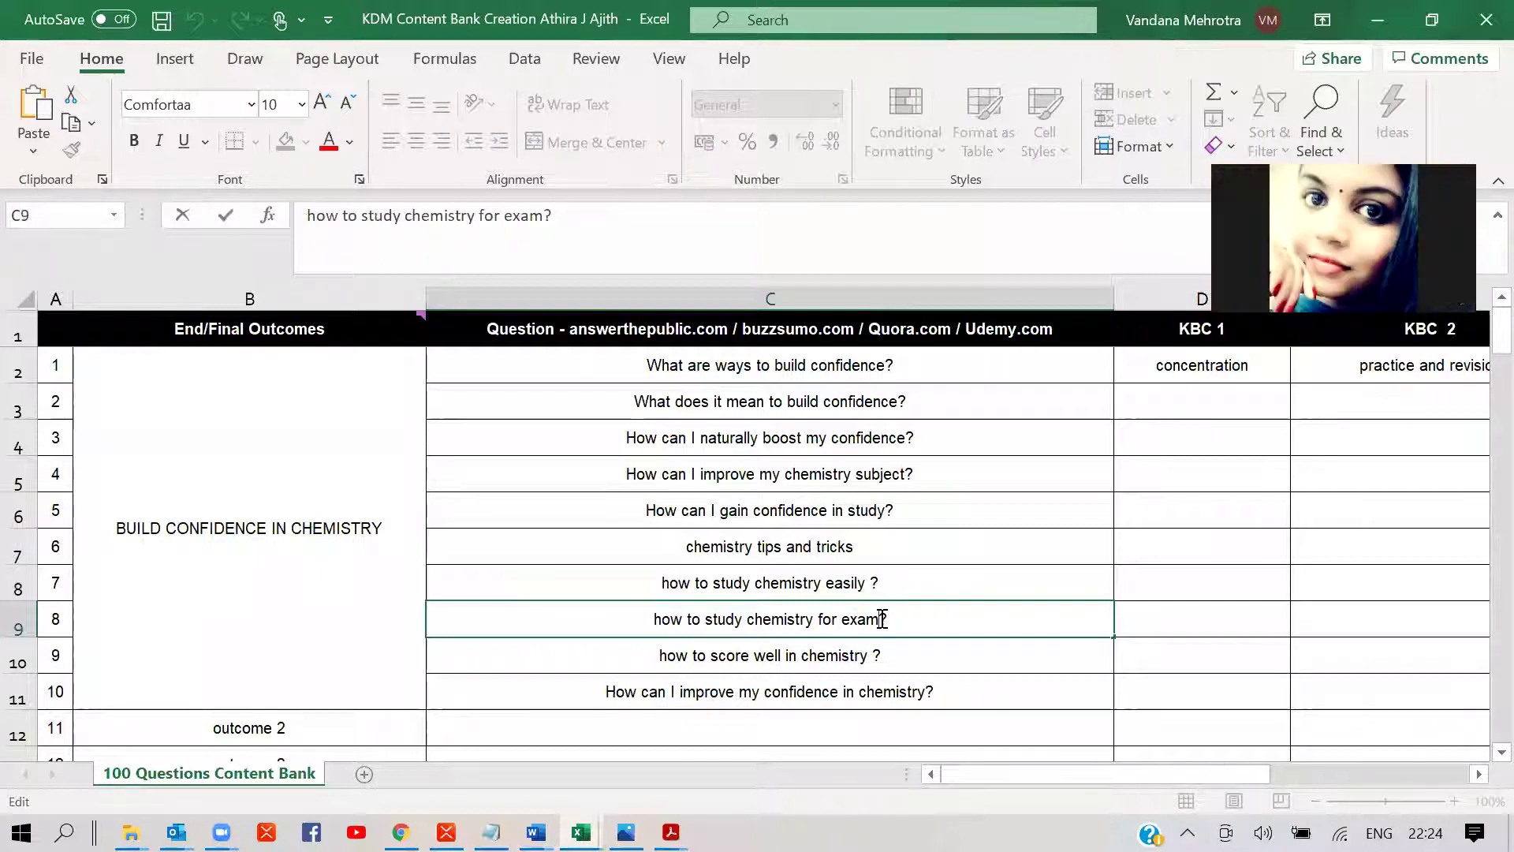
click(789, 656)
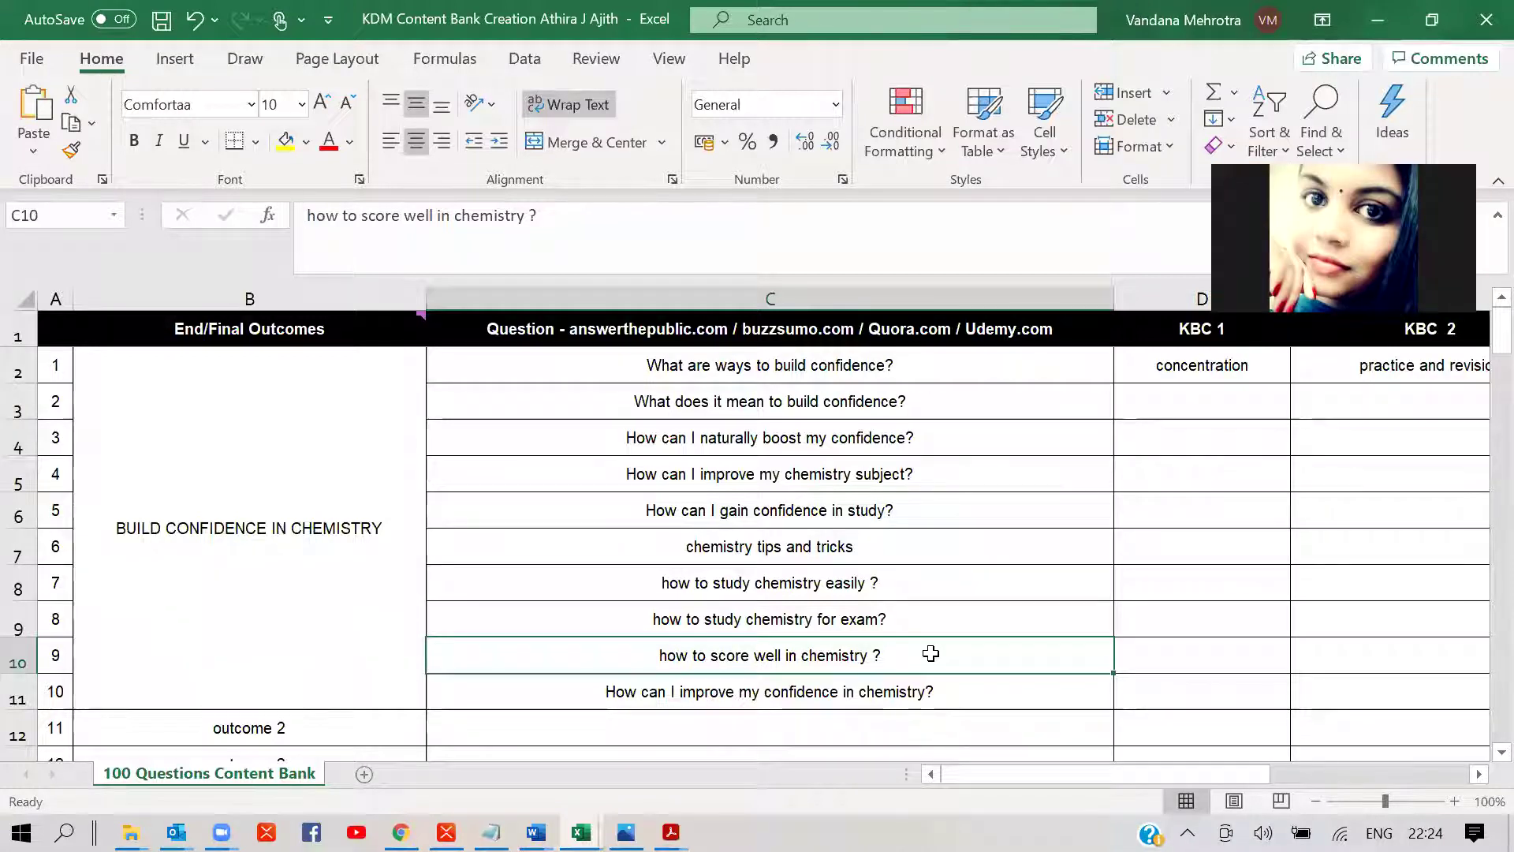
click(769, 694)
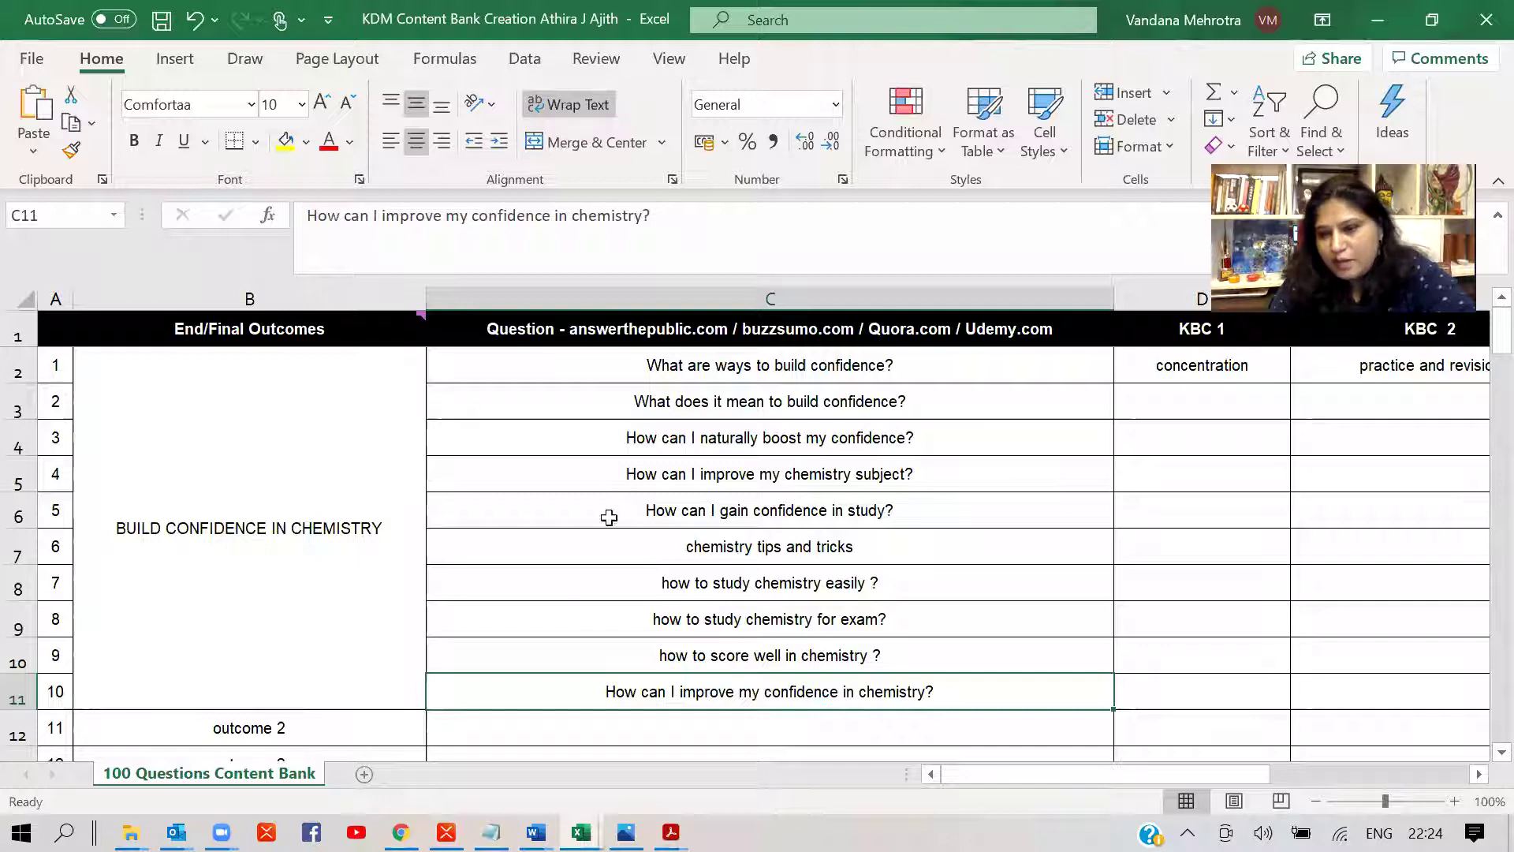
- Check the KBC 3 column beside the chemistry questions, from row 8 up to its entry in row 2
key(Up)
key(Up)
key(Up)
key(Right)
key(Right)
key(Right)
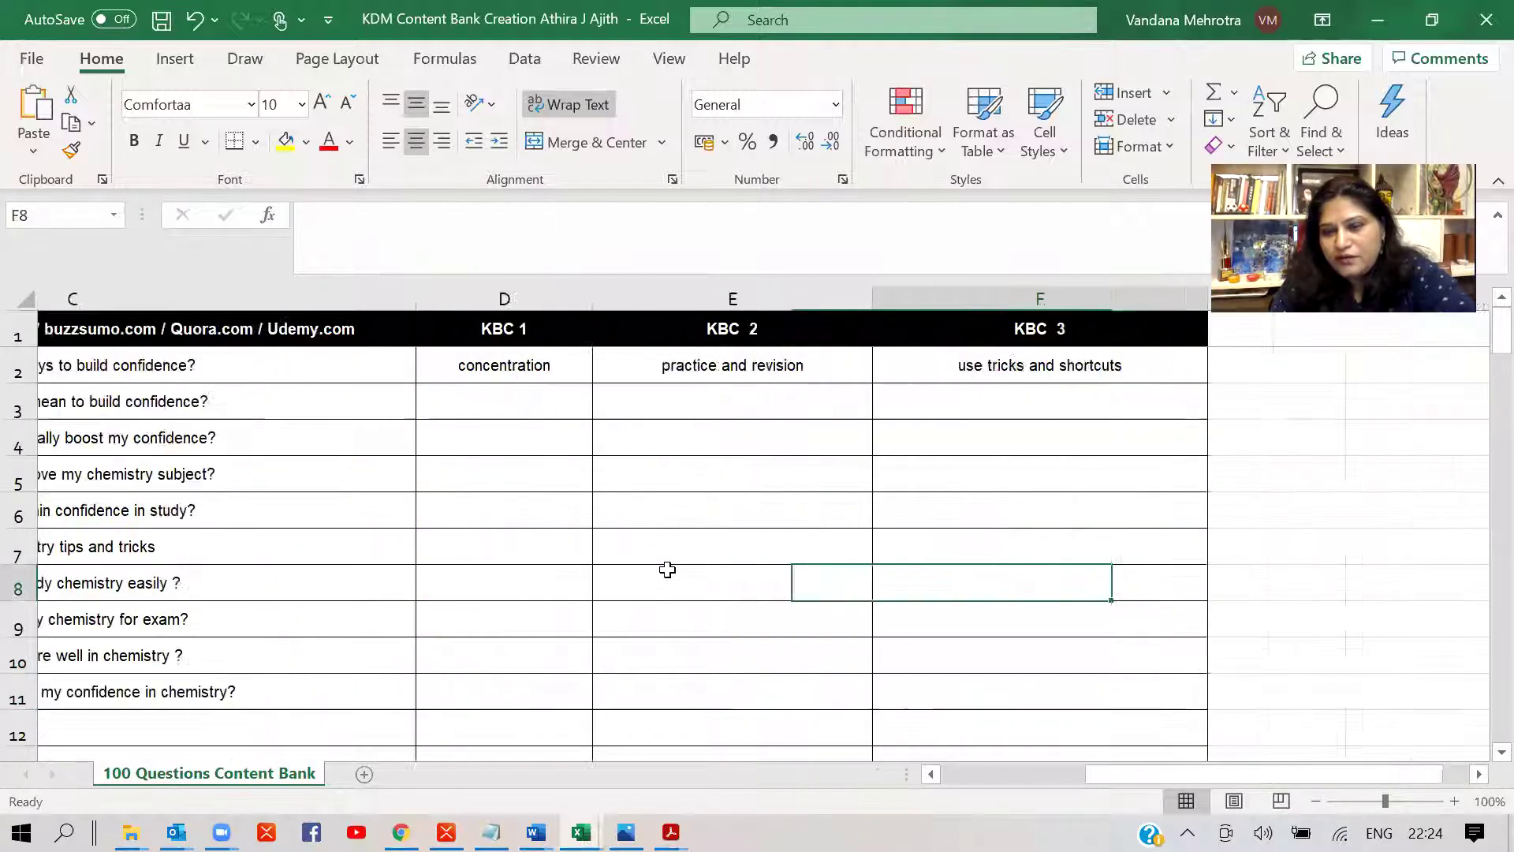
key(Up)
key(Up)
key(Up)
key(Up)
key(Up)
key(Up)
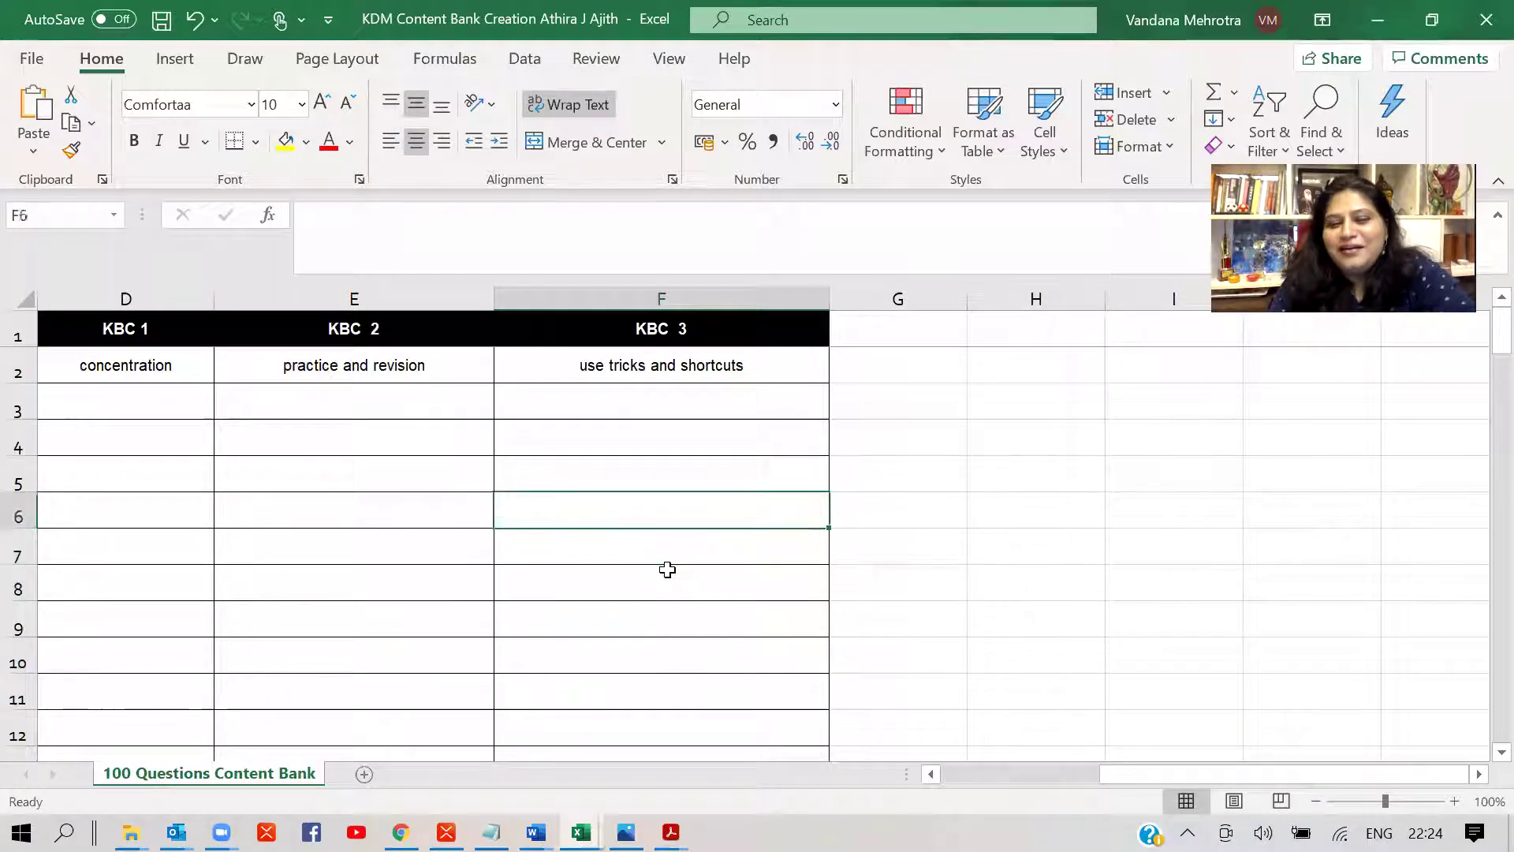
- Compare the question in row 2 with its KBC 1 to KBC 3 entries and return to cell A2
key(Left)
key(Left)
key(Left)
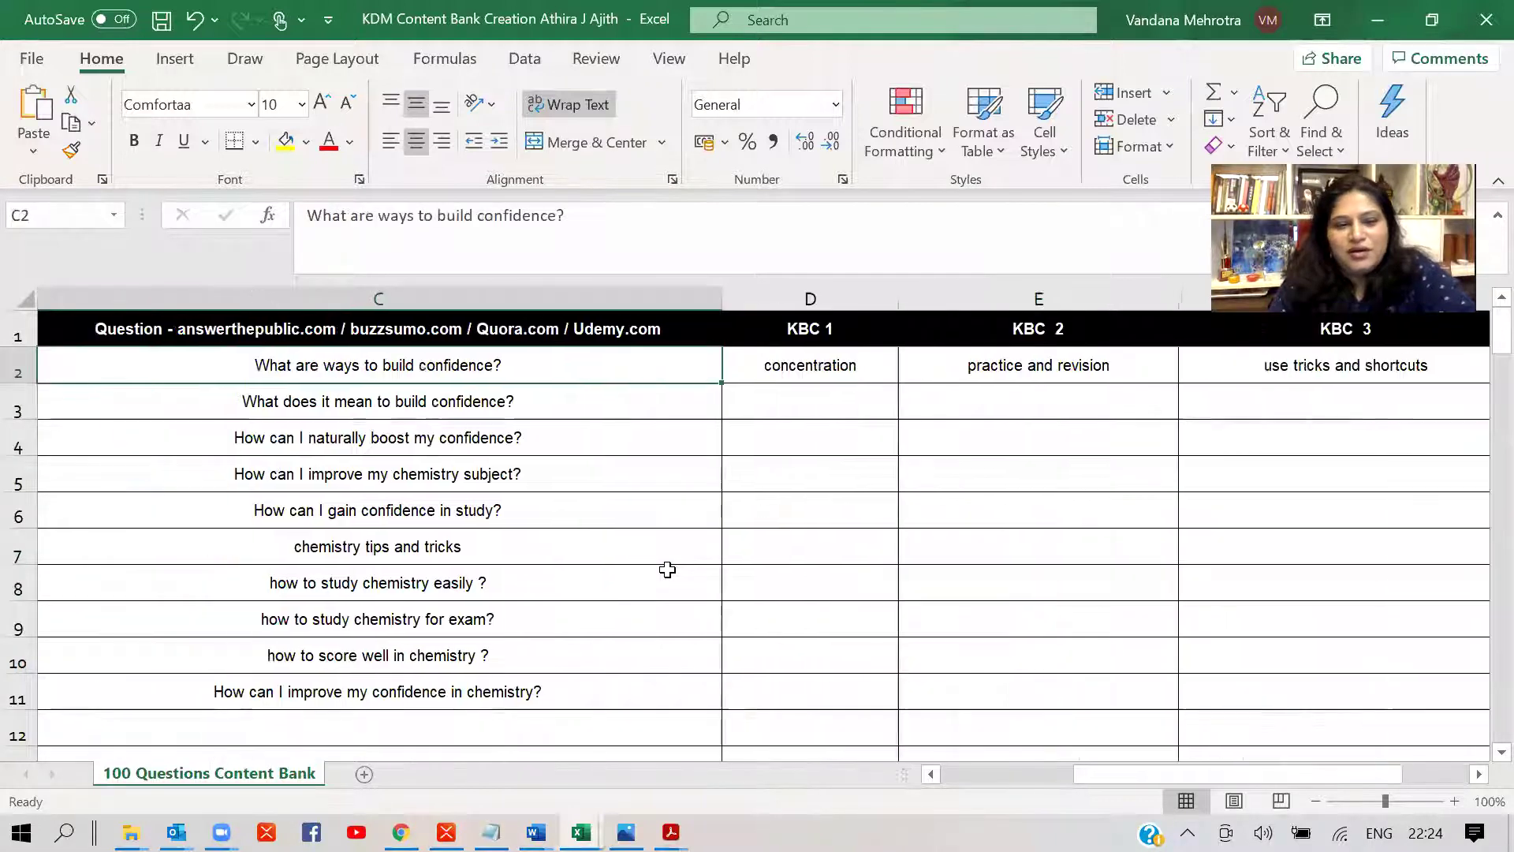
key(Right)
key(Right)
key(Right)
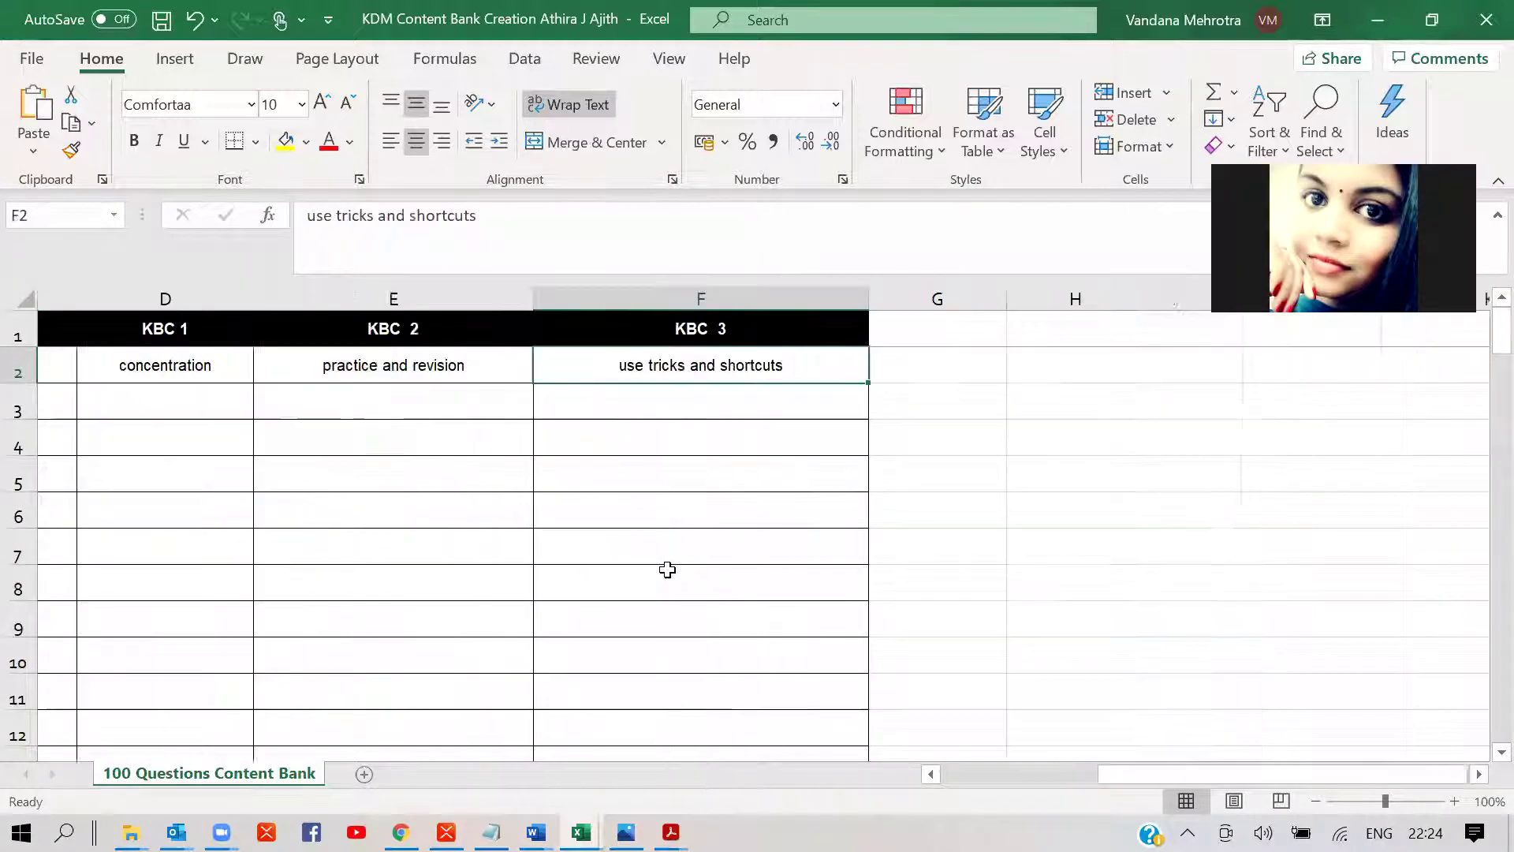
key(Left)
key(Left)
key(Left)
key(Left)
key(Left)
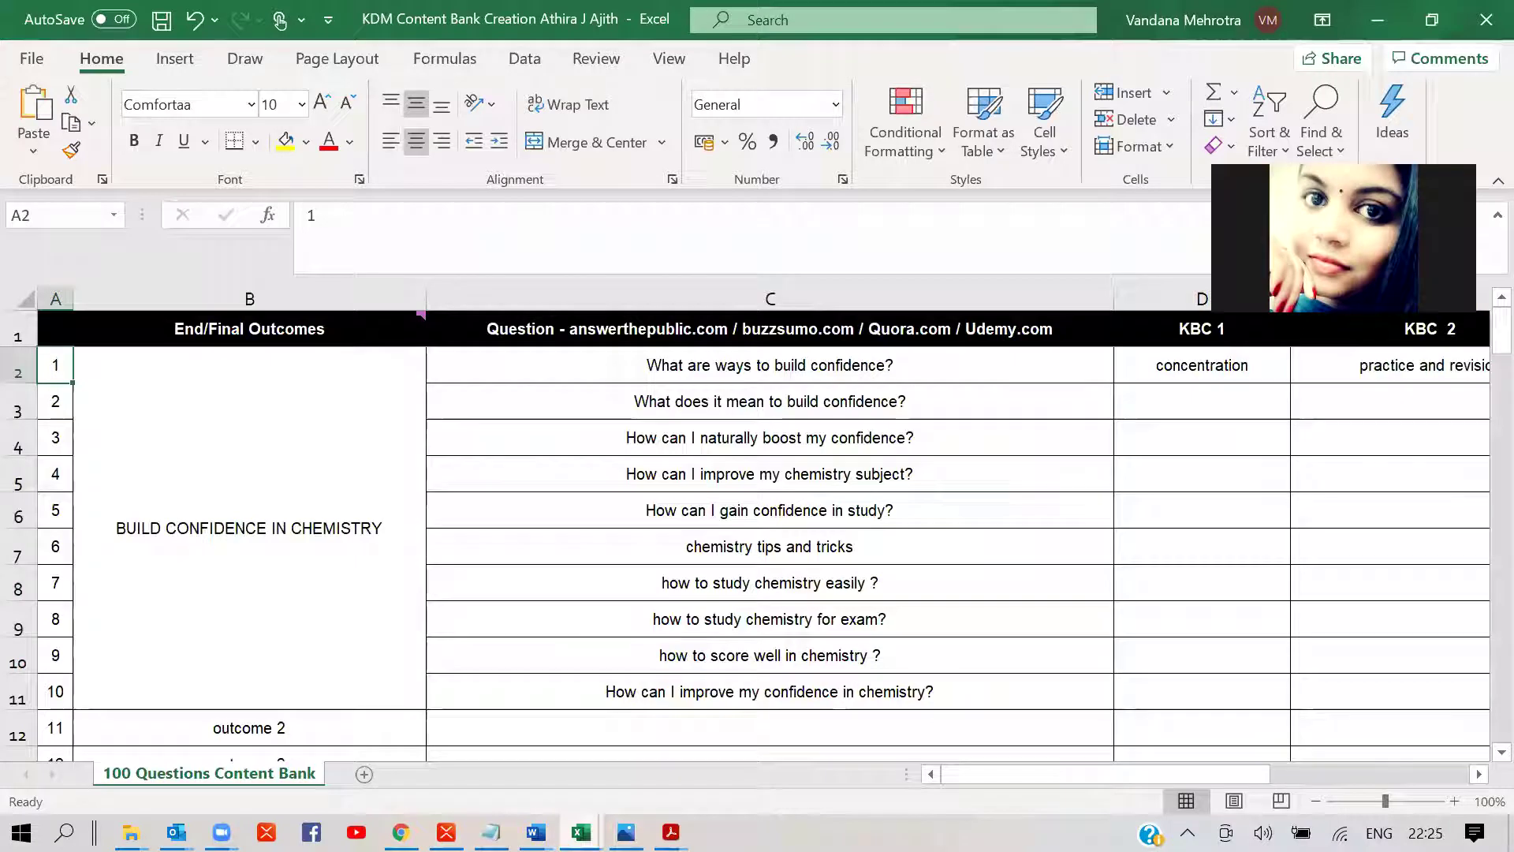
- Switch to the Assignment 2 workbook and show the GPS Technology sheet from its first rows
mouse_move(581, 832)
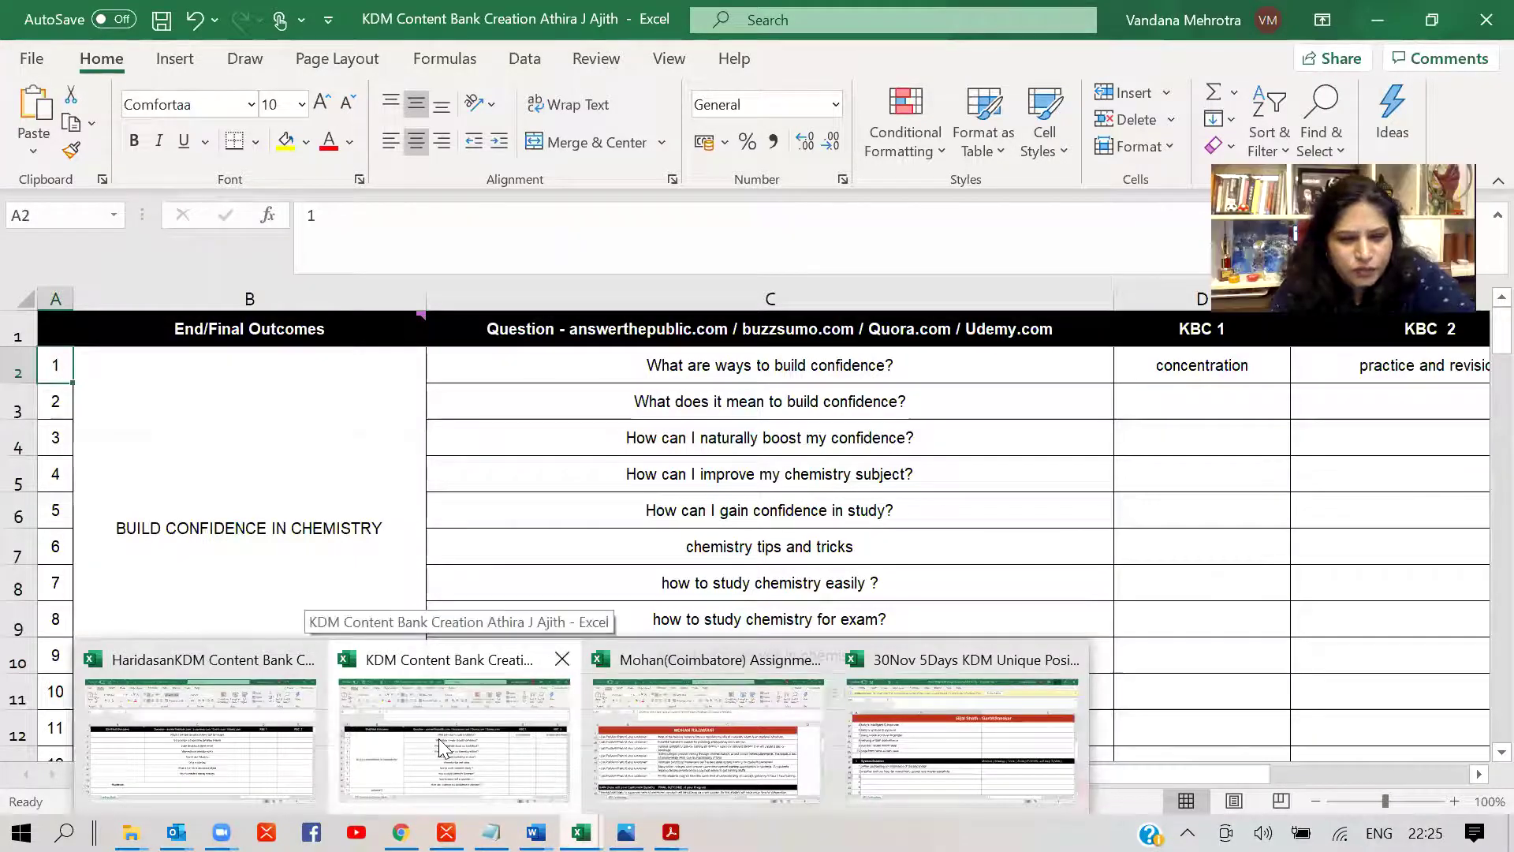
click(708, 737)
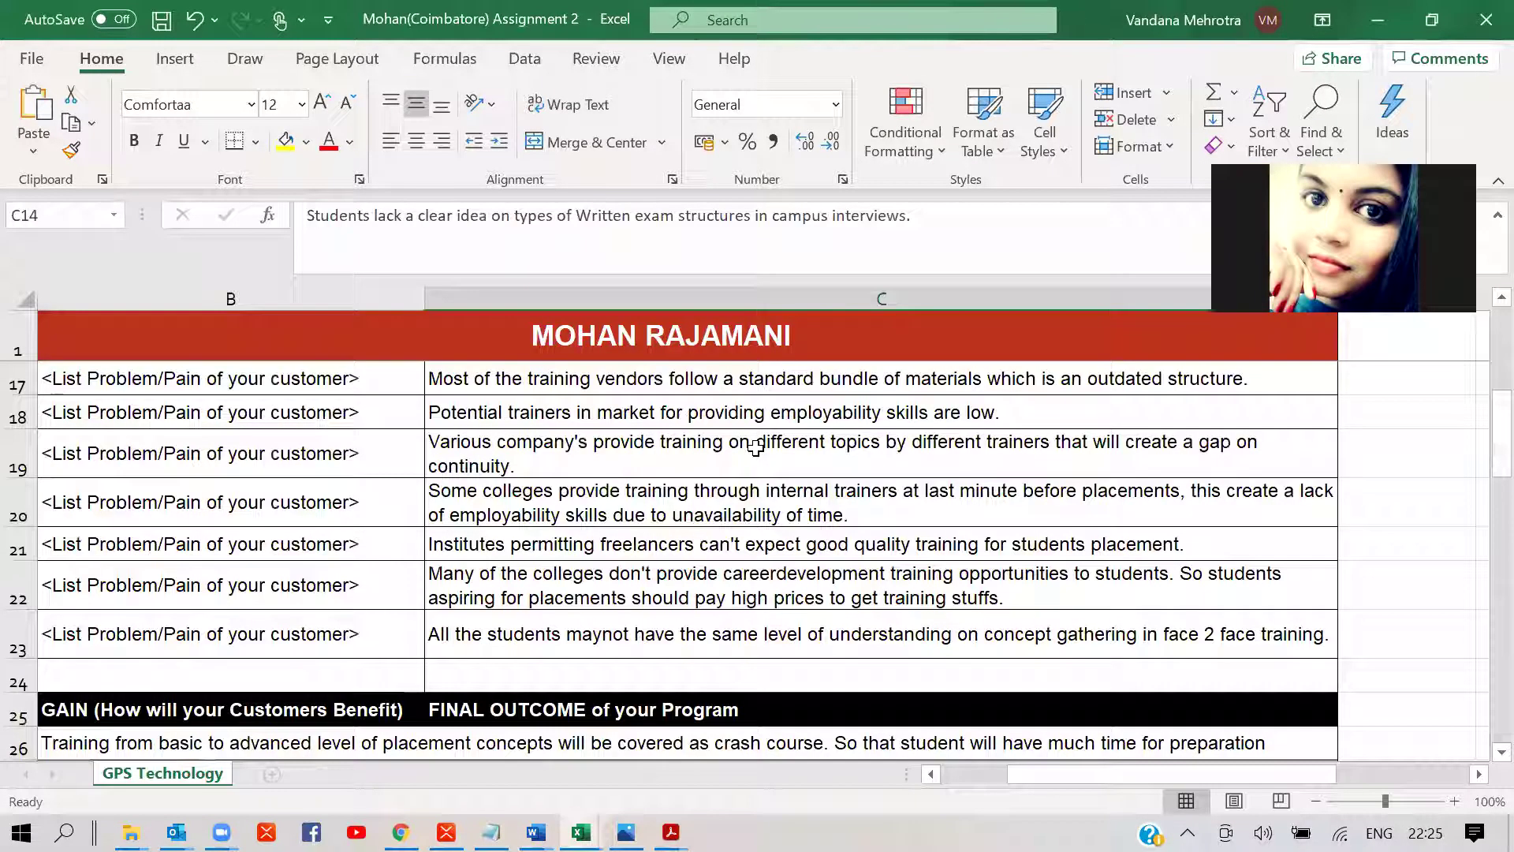
scroll(756, 447, up, 5)
click(721, 377)
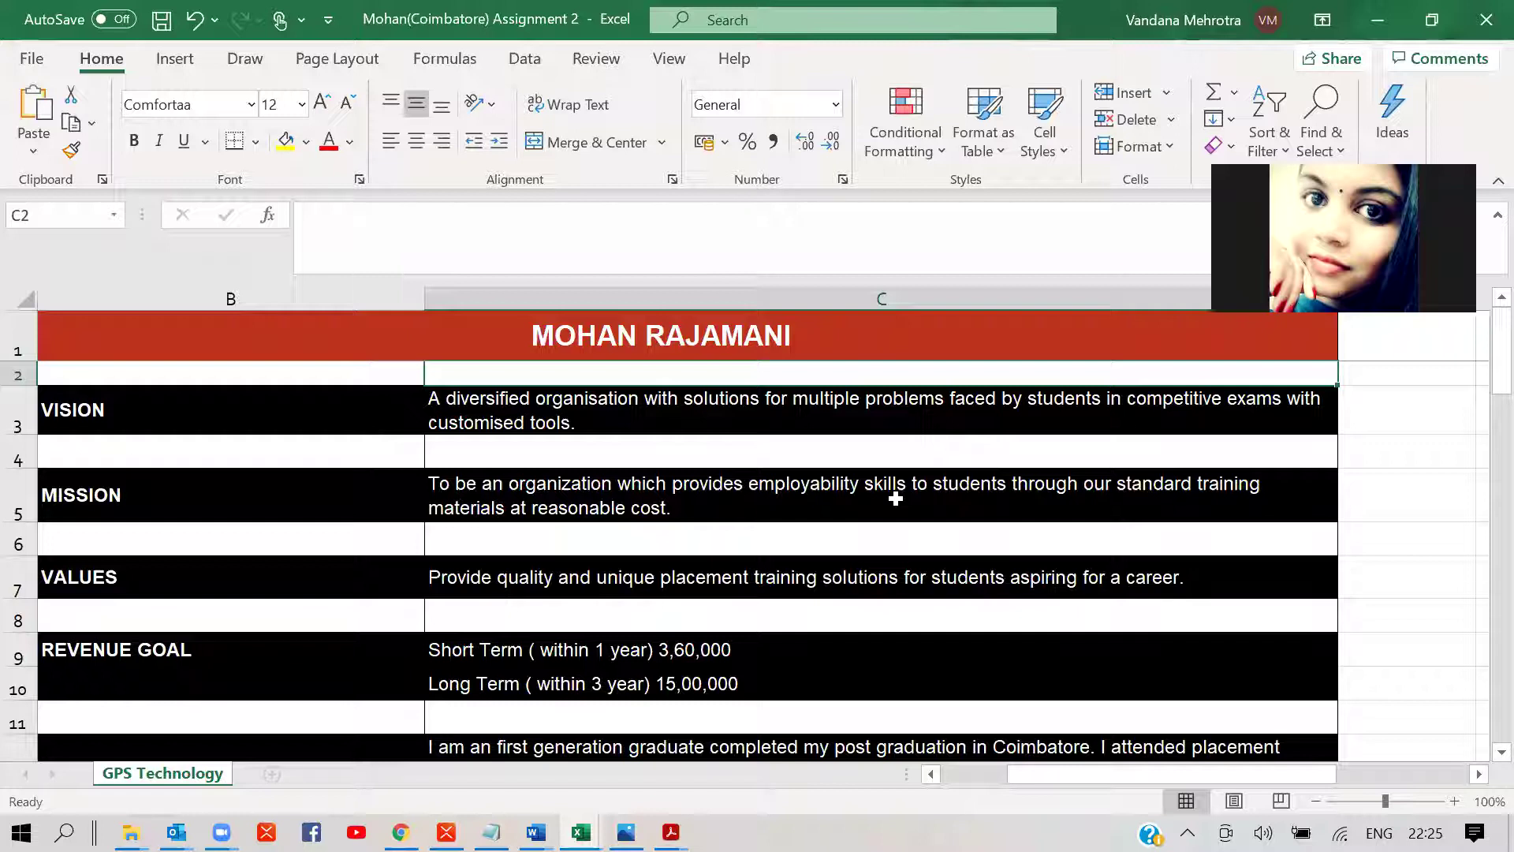
- Examine the vision statement in cell C3 and the mission statement in cell C5
click(877, 410)
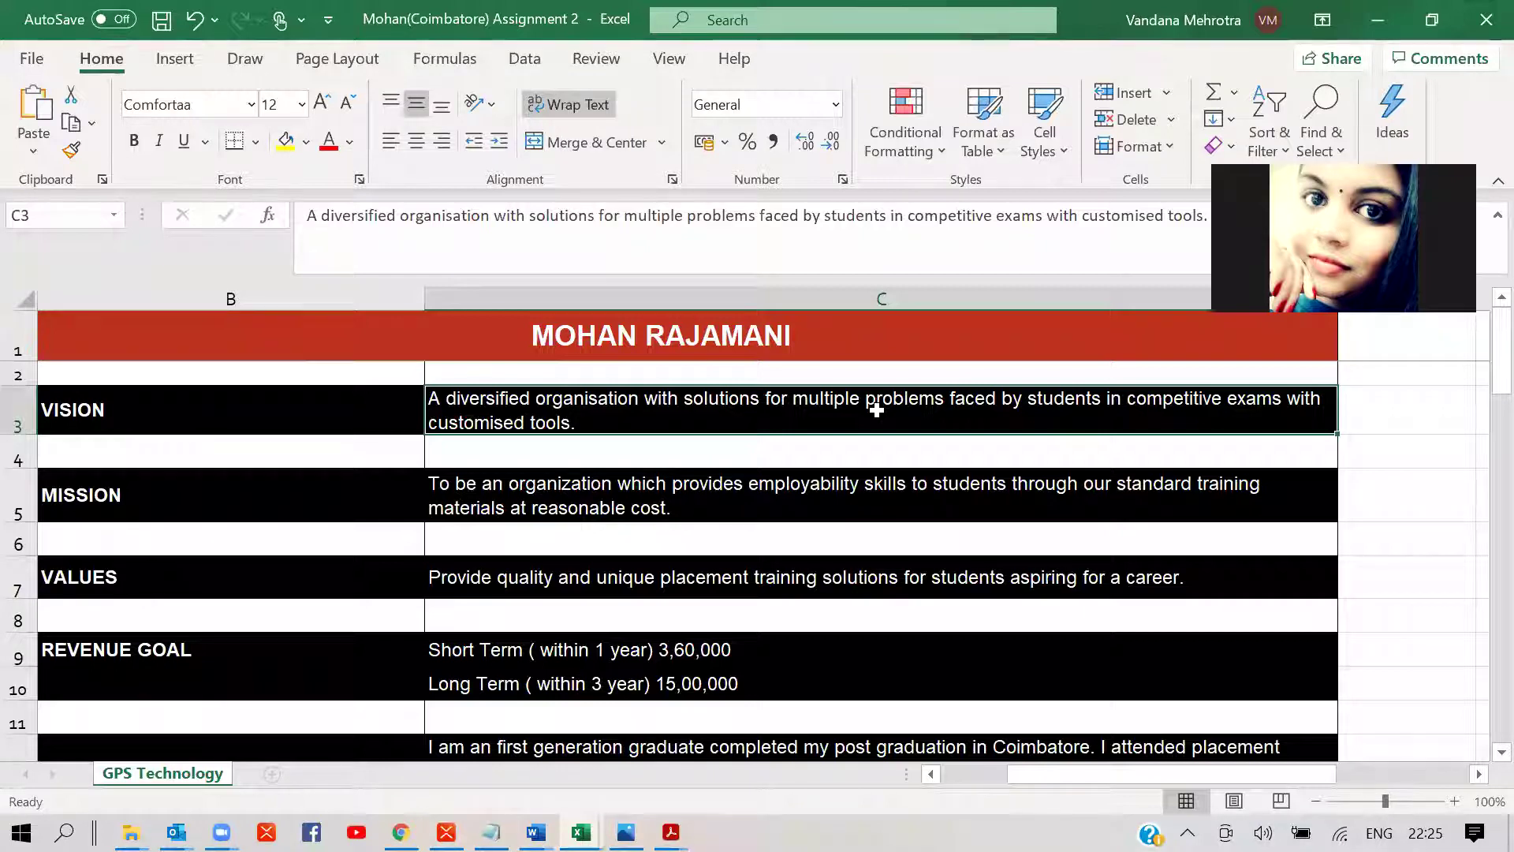
click(805, 500)
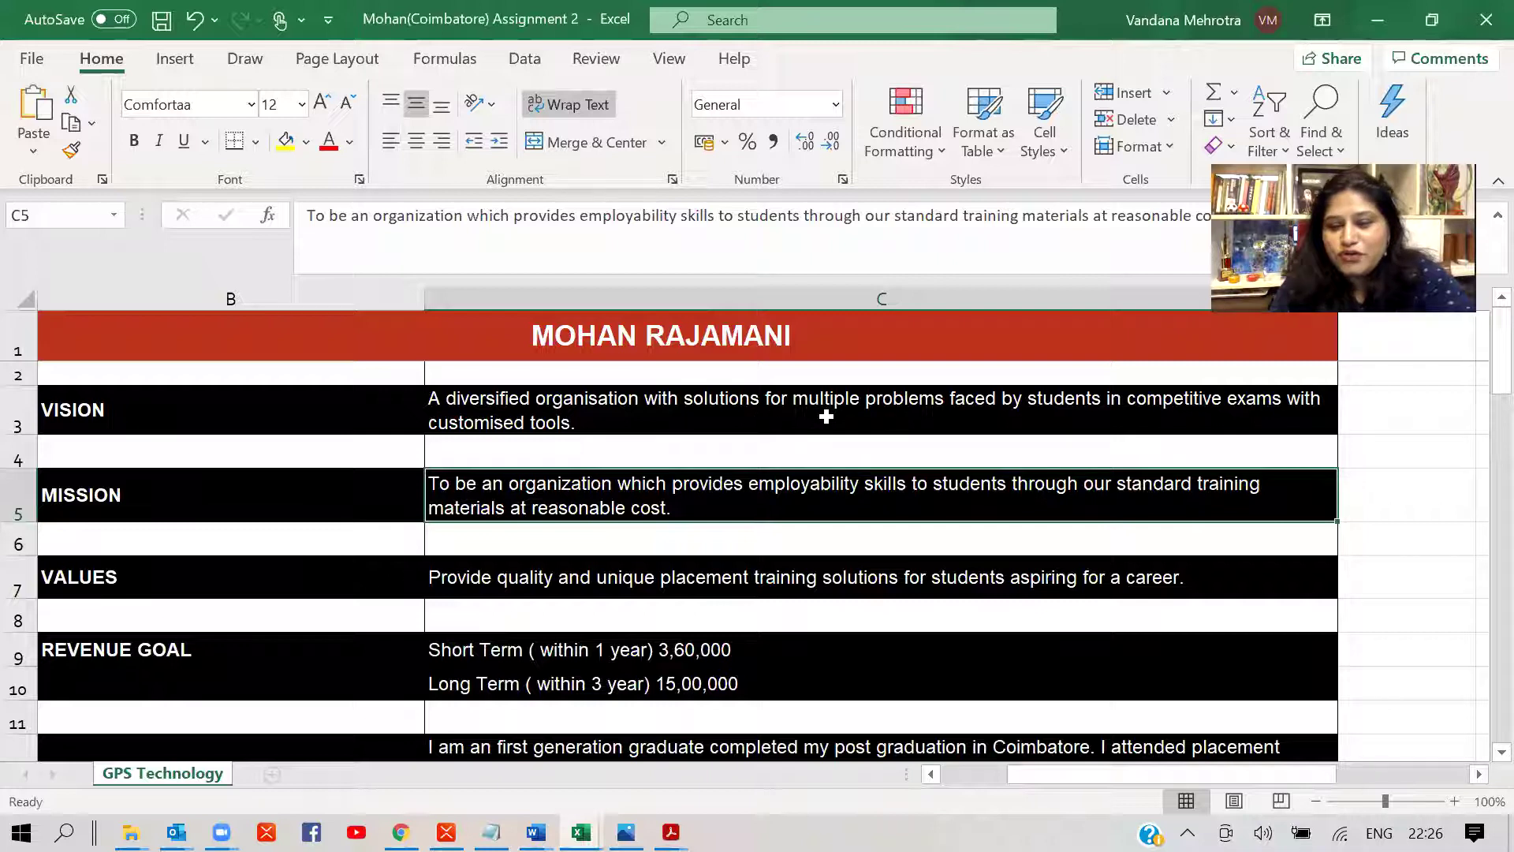
click(810, 815)
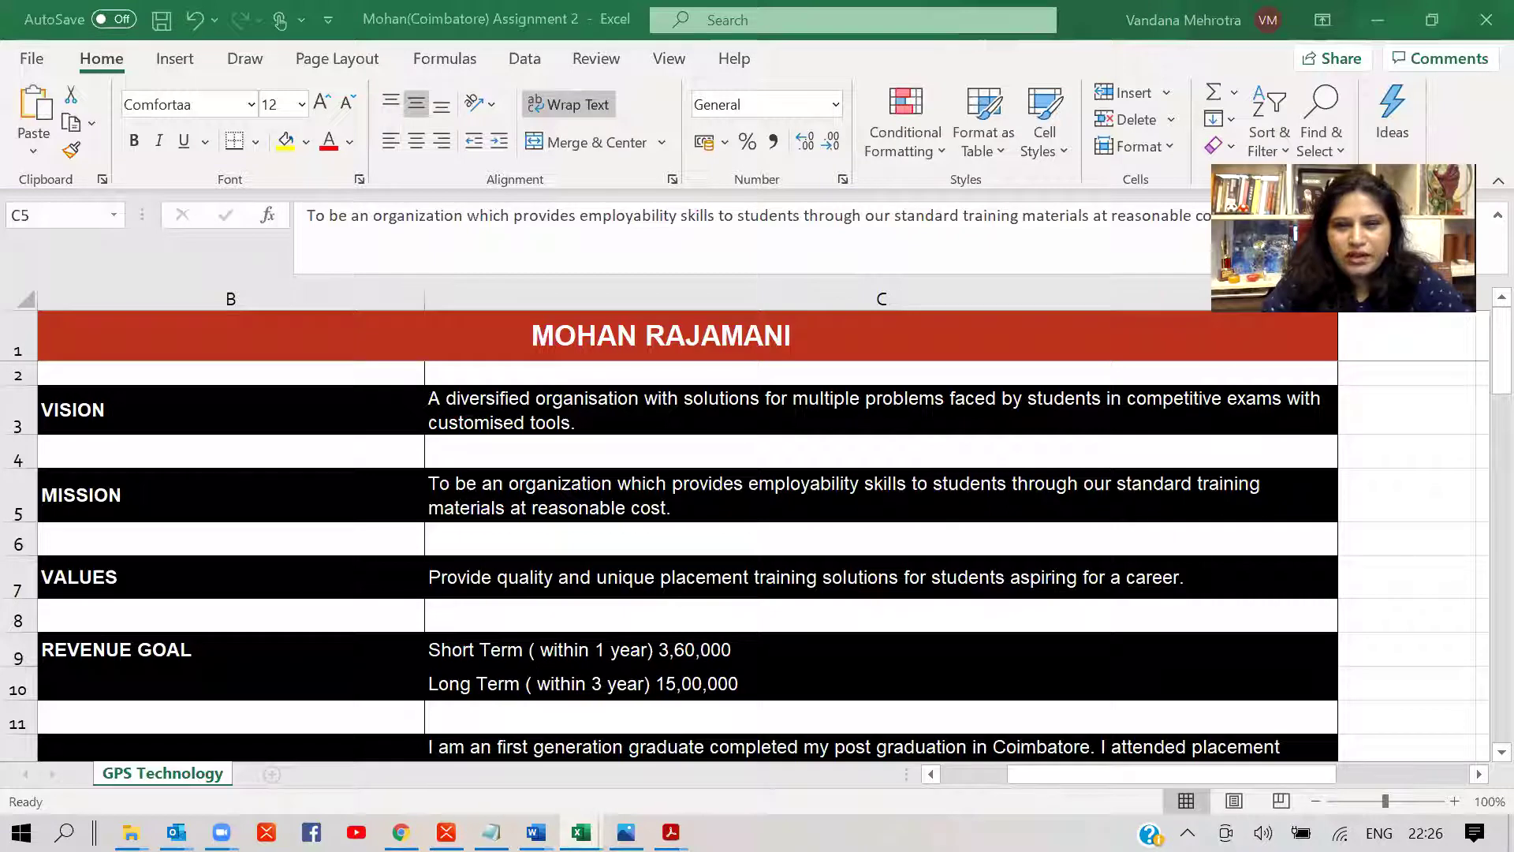
key(alt+Tab)
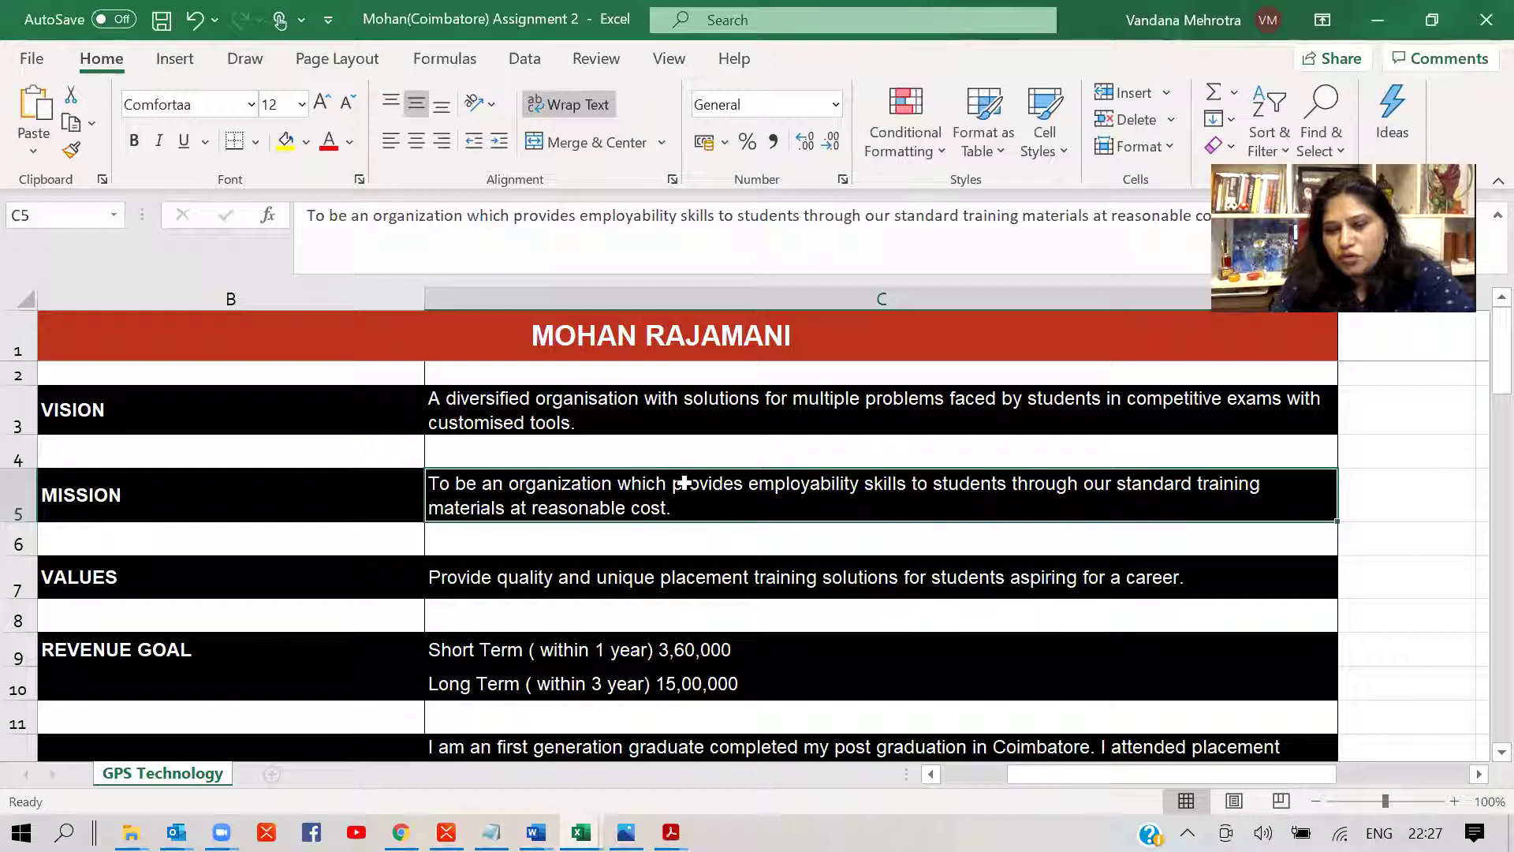
- Read on through the values, revenue goal and U$P sections down to the first customer problems
scroll(772, 562, down, 2)
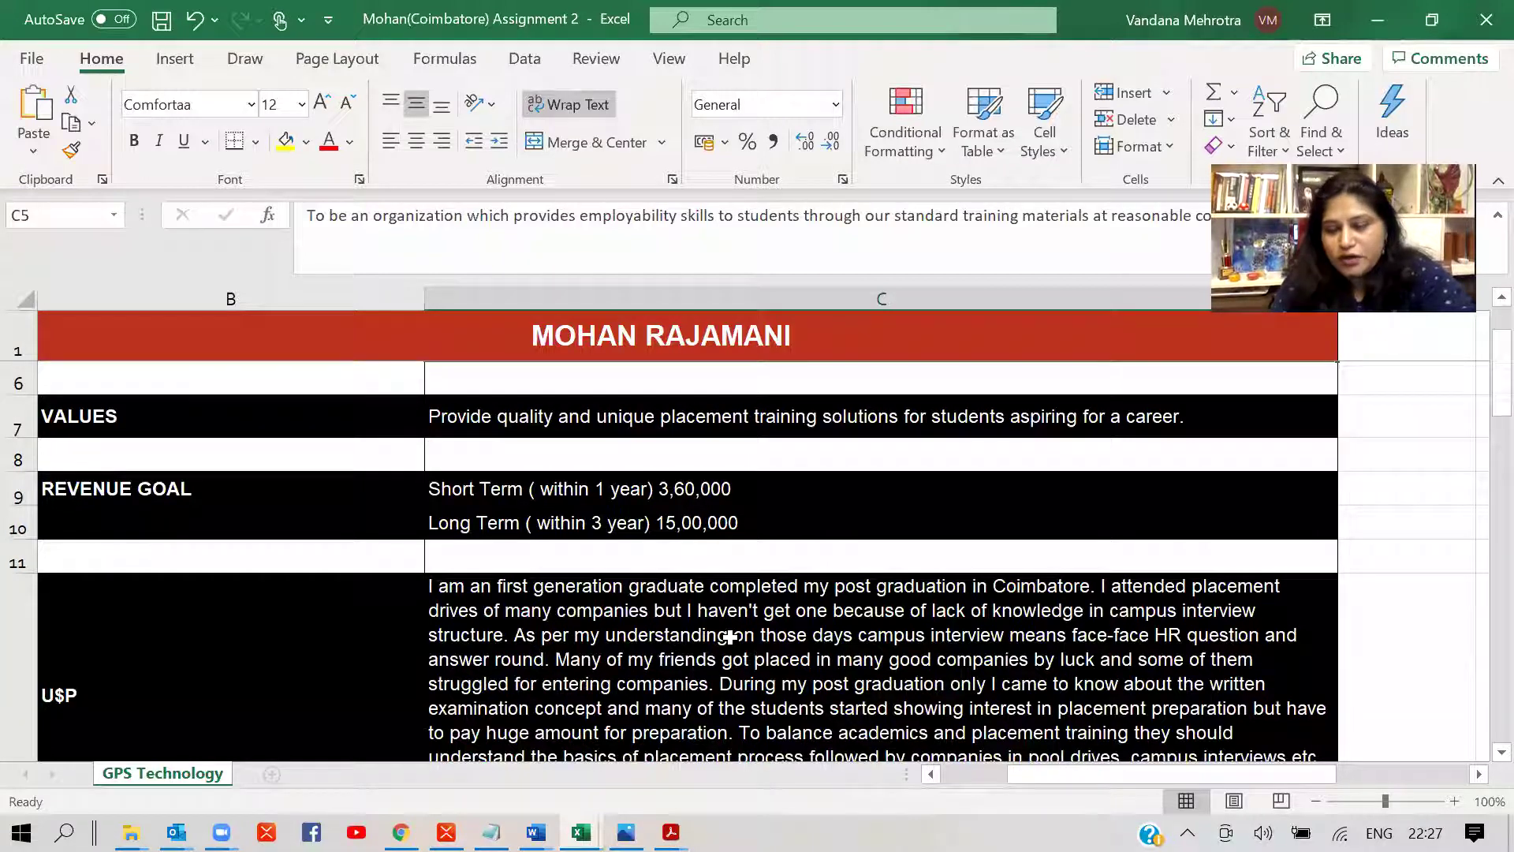
scroll(731, 636, down, 2)
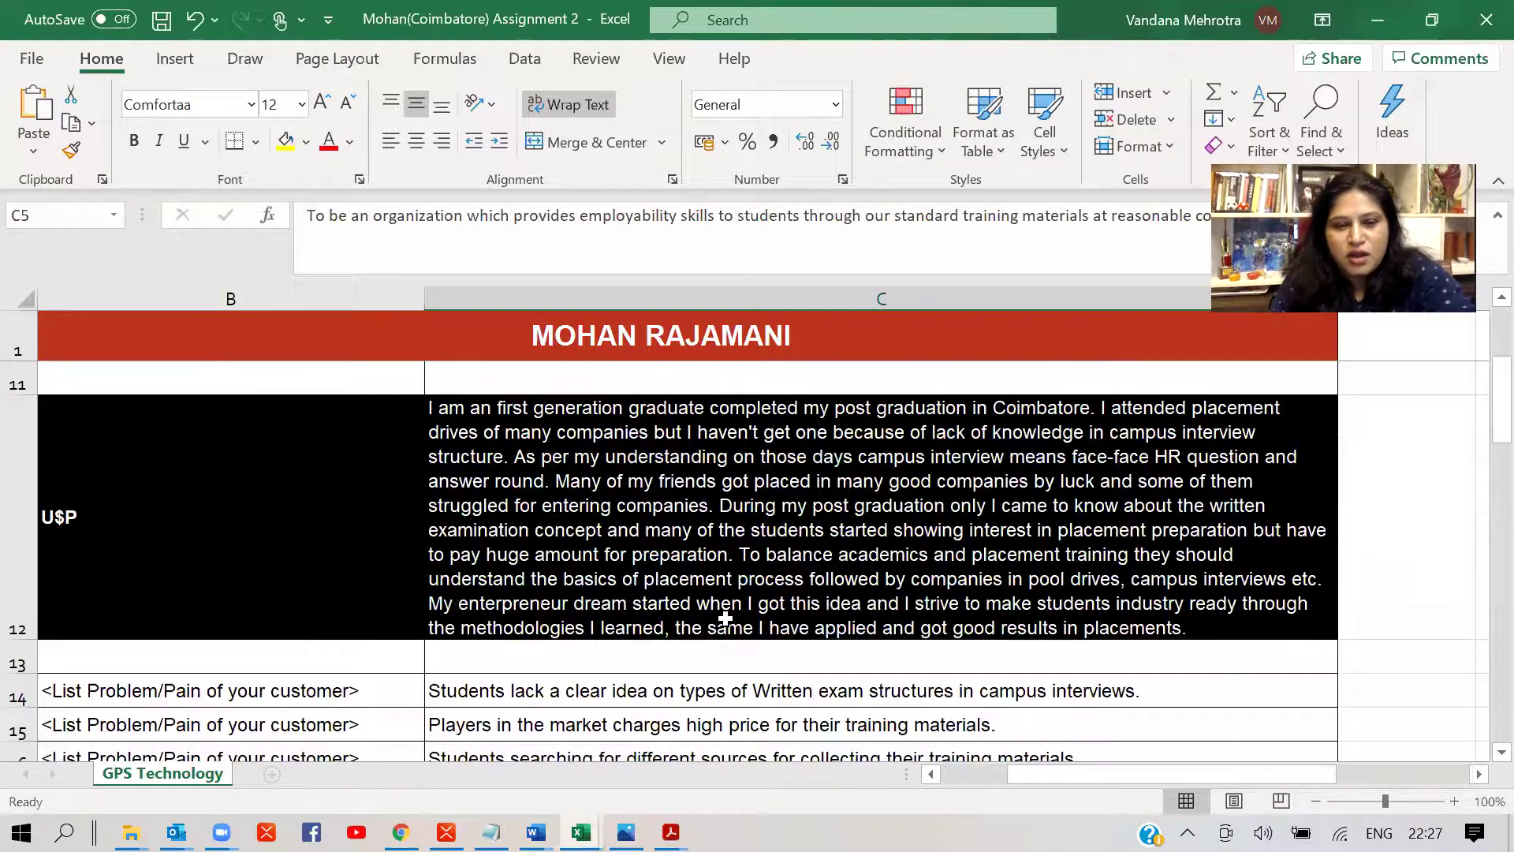
click(730, 537)
key(Down)
key(Down)
key(Down)
key(Down)
key(Down)
key(Down)
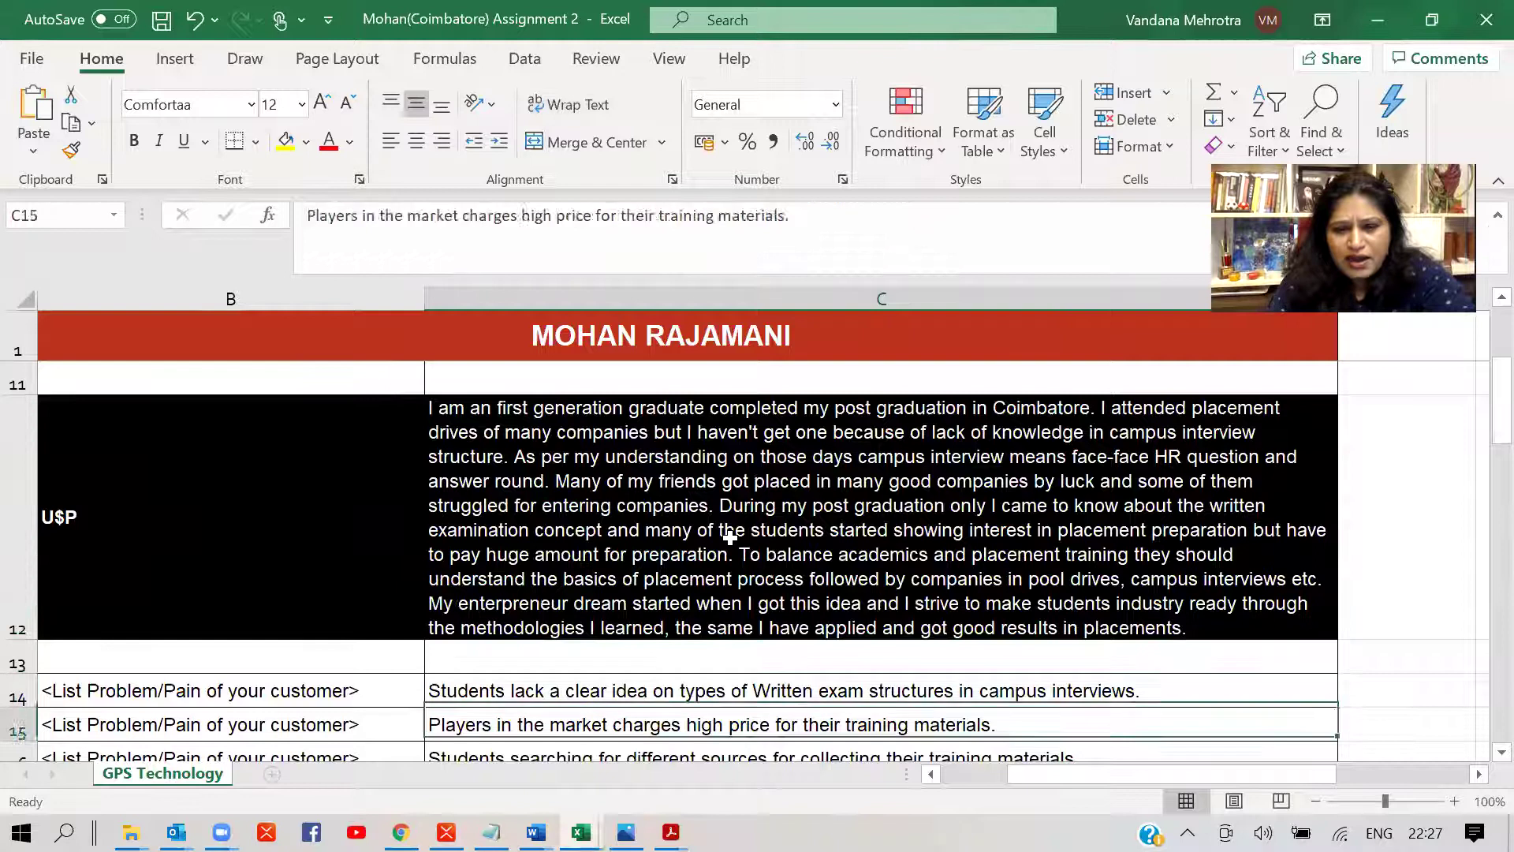
- Go through the listed customer problems one by one from cell C14 down to C20
key(Up)
key(Up)
key(Up)
key(Up)
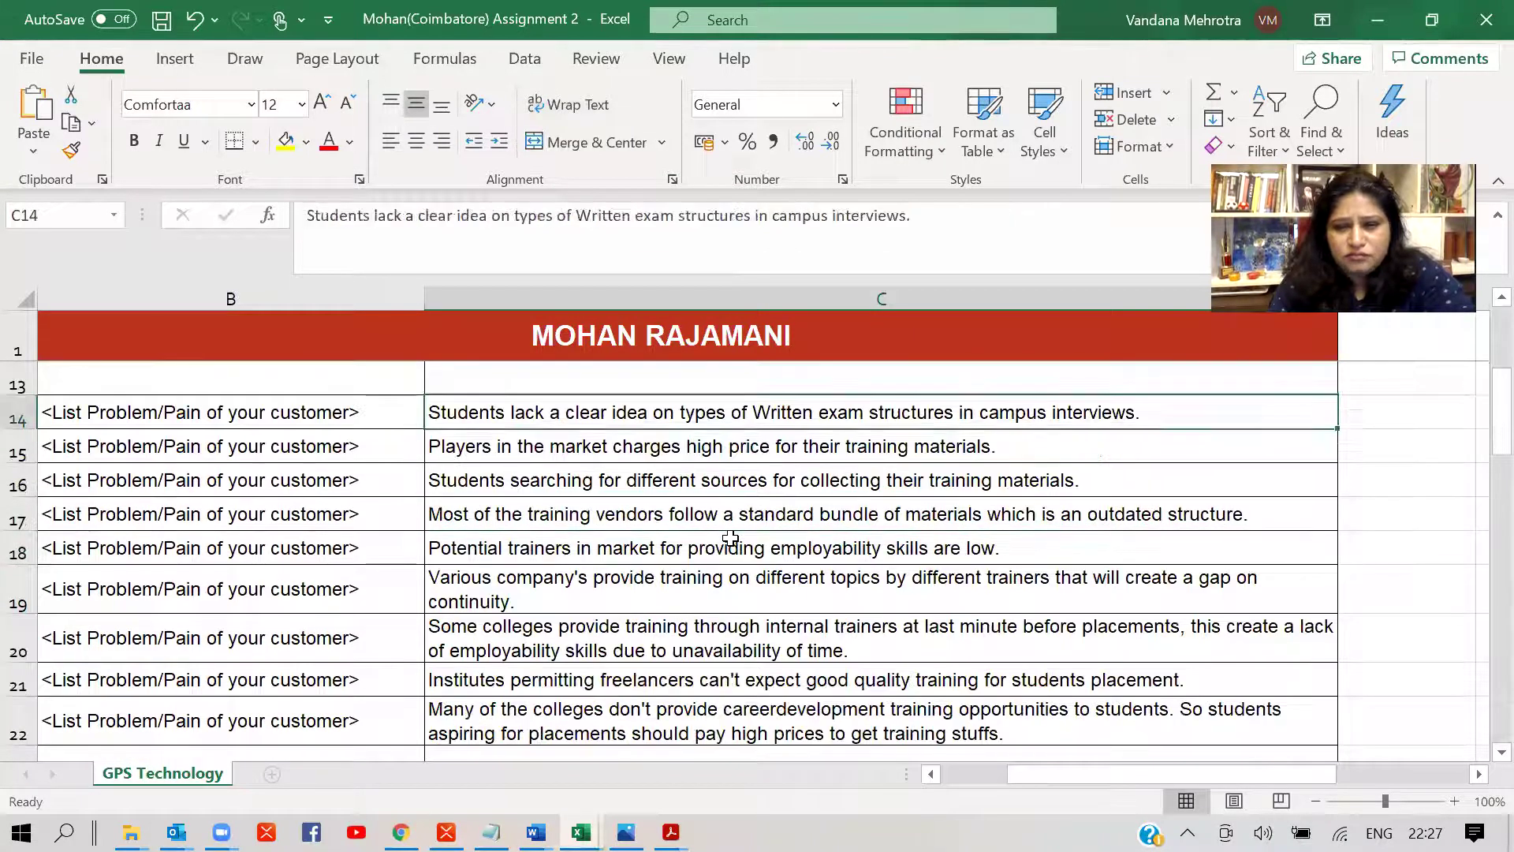
key(Down)
key(Down)
key(Down)
key(Down)
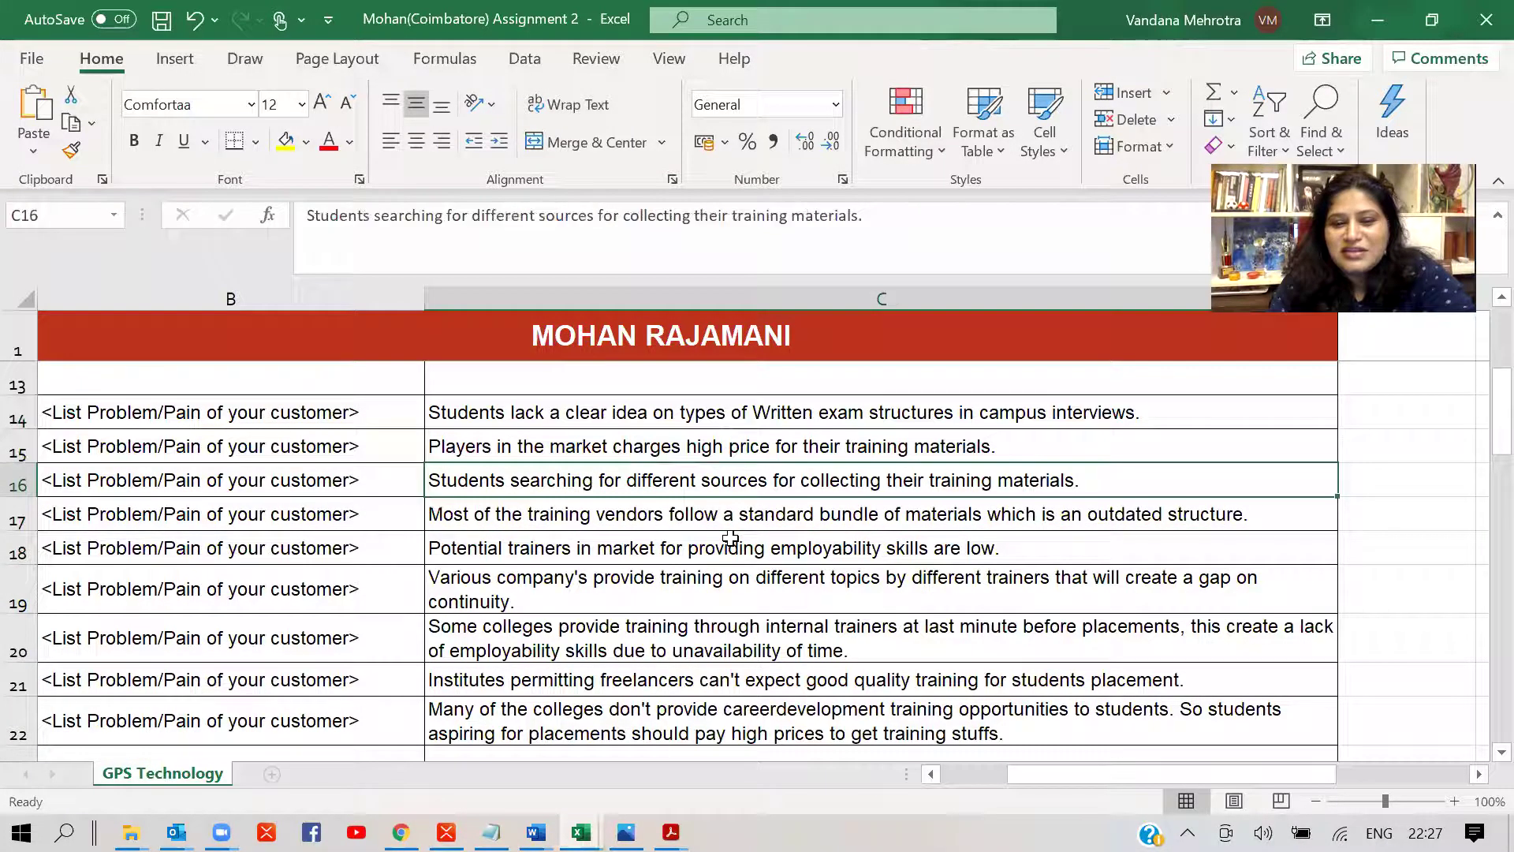
key(Down)
key(Down)
key(Down)
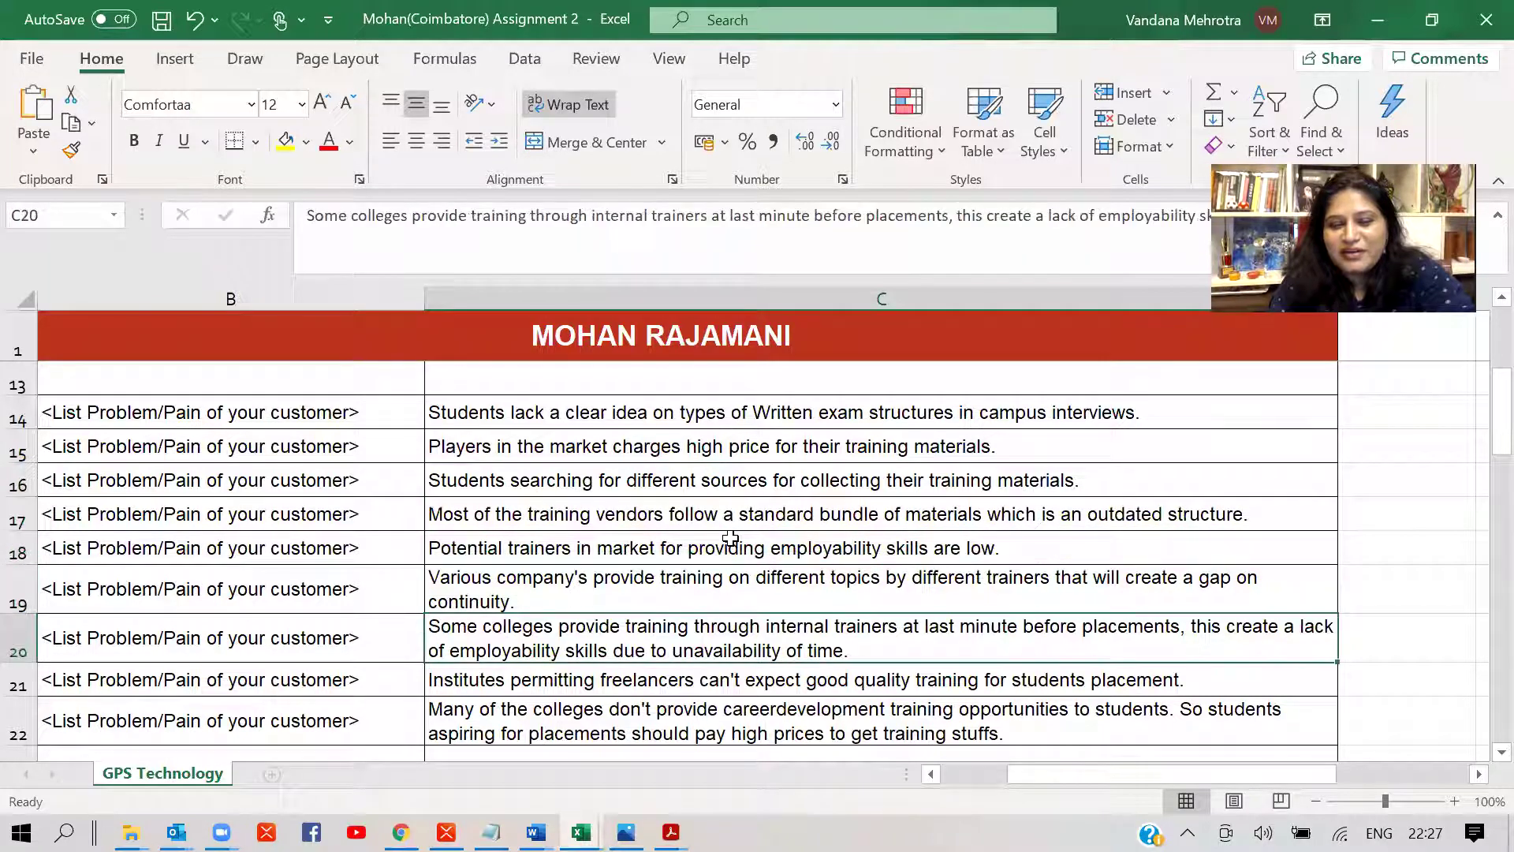